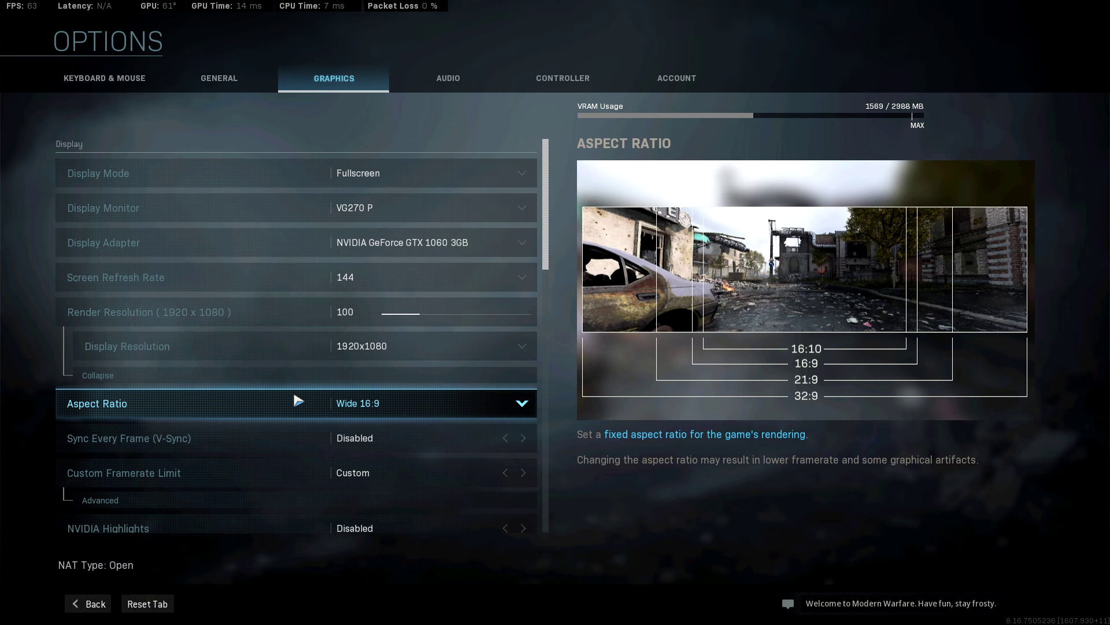
Return to Warzone's main menu and reopen the Graphics options tab.
key(Escape)
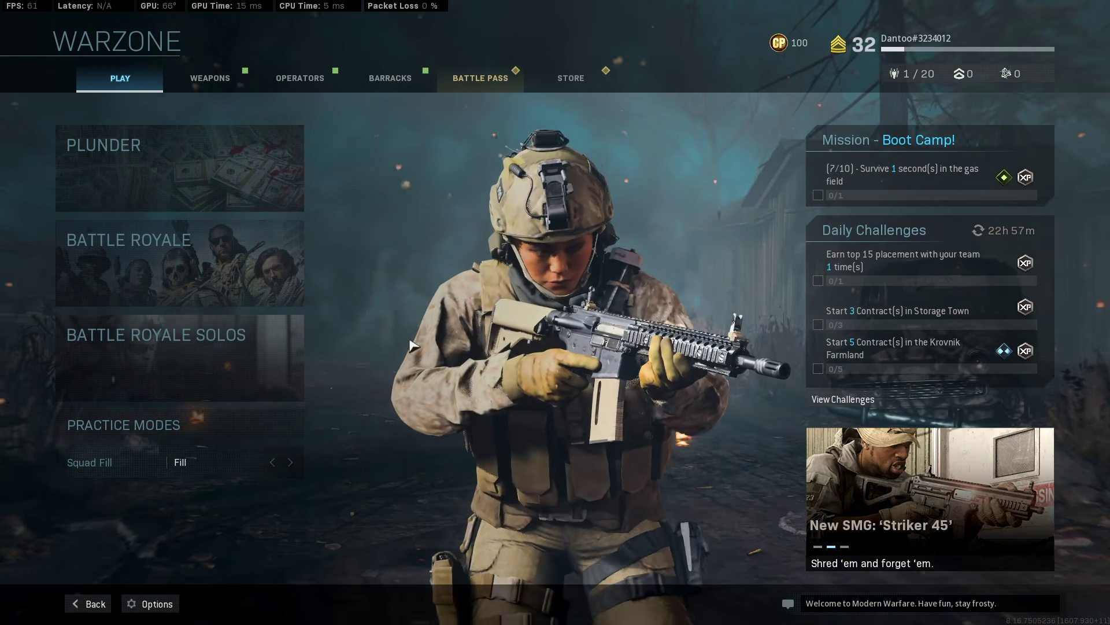
click(162, 603)
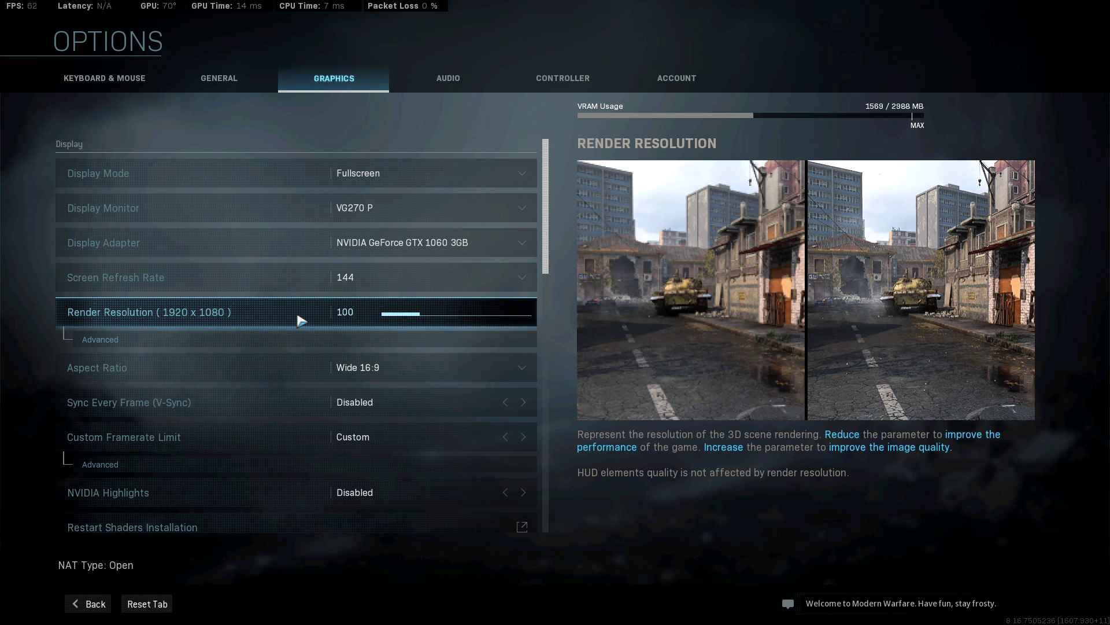
scroll(302, 321, down, 3)
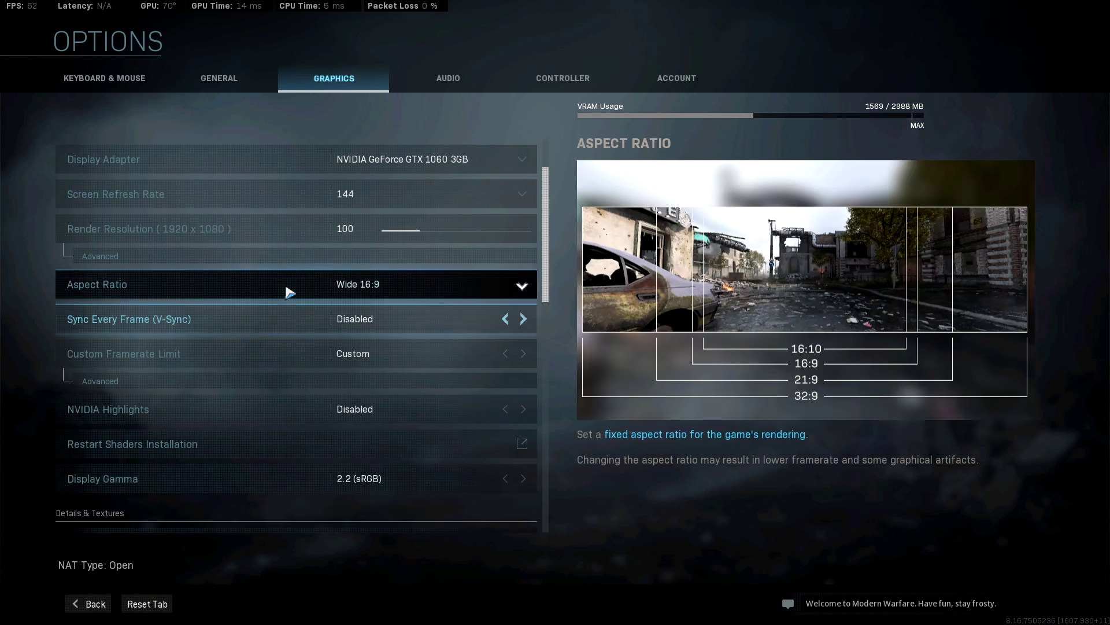
Show framerate limits (300 gameplay, 60 menu, 30 out of focus) and expand Render Resolution's advanced options.
scroll(290, 294, down, 1)
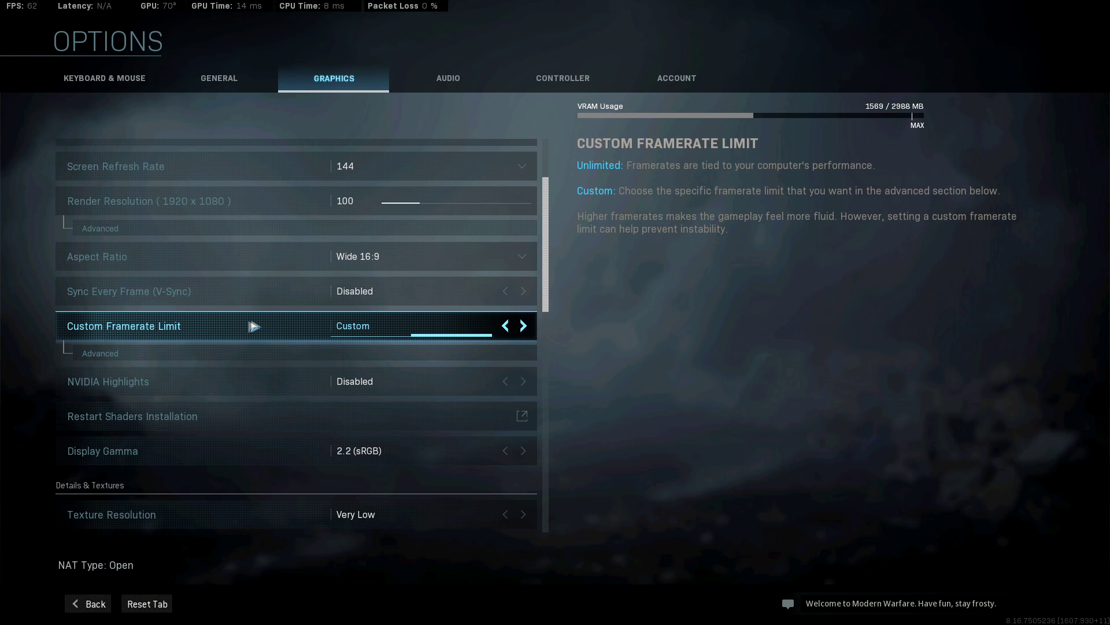
scroll(260, 315, down, 1)
click(329, 325)
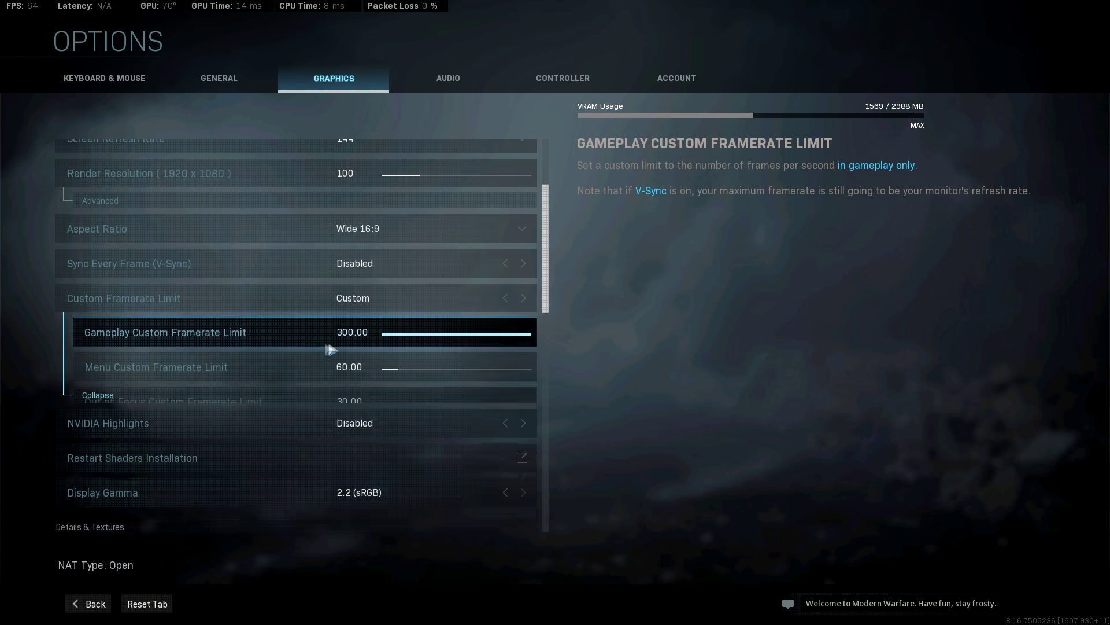
scroll(366, 370, down, 2)
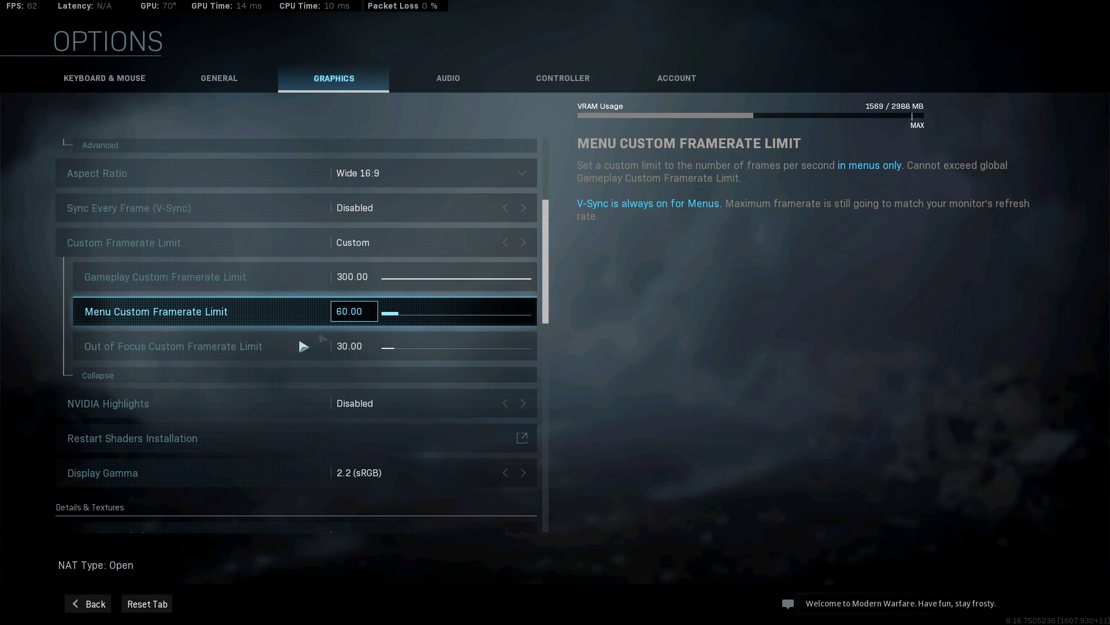
scroll(307, 322, down, 1)
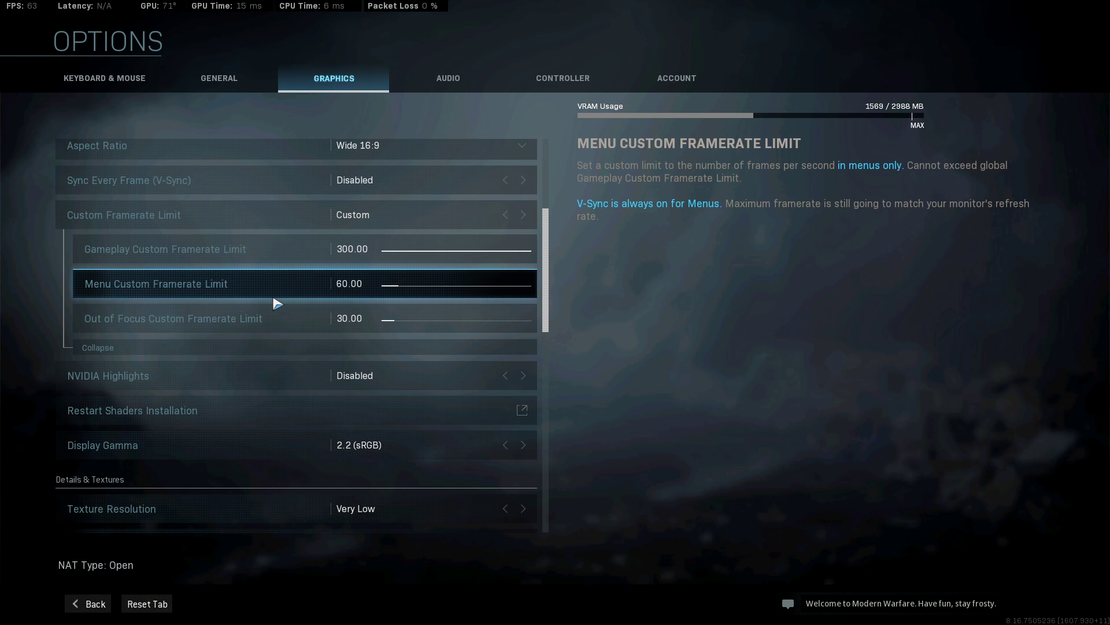
scroll(277, 303, down, 3)
scroll(292, 331, down, 4)
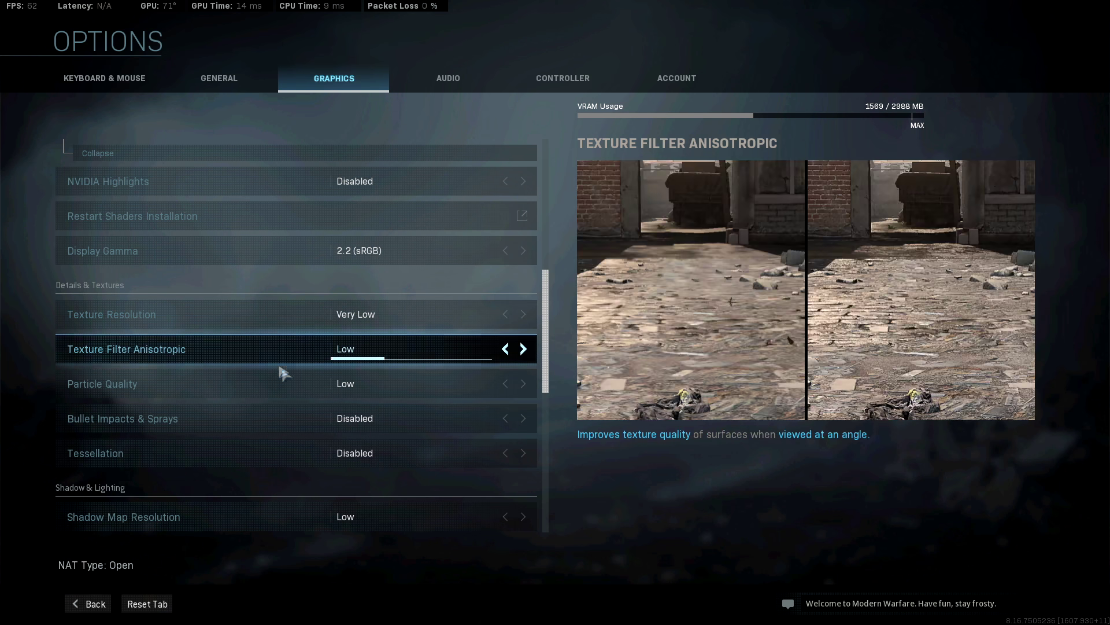
scroll(258, 354, down, 7)
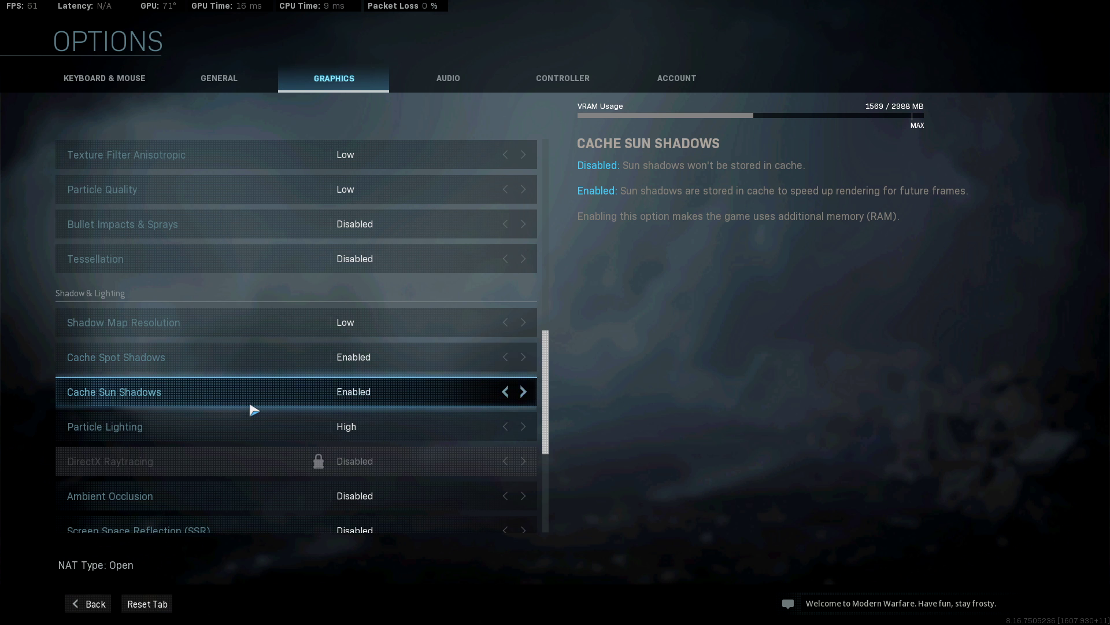
scroll(263, 375, down, 1)
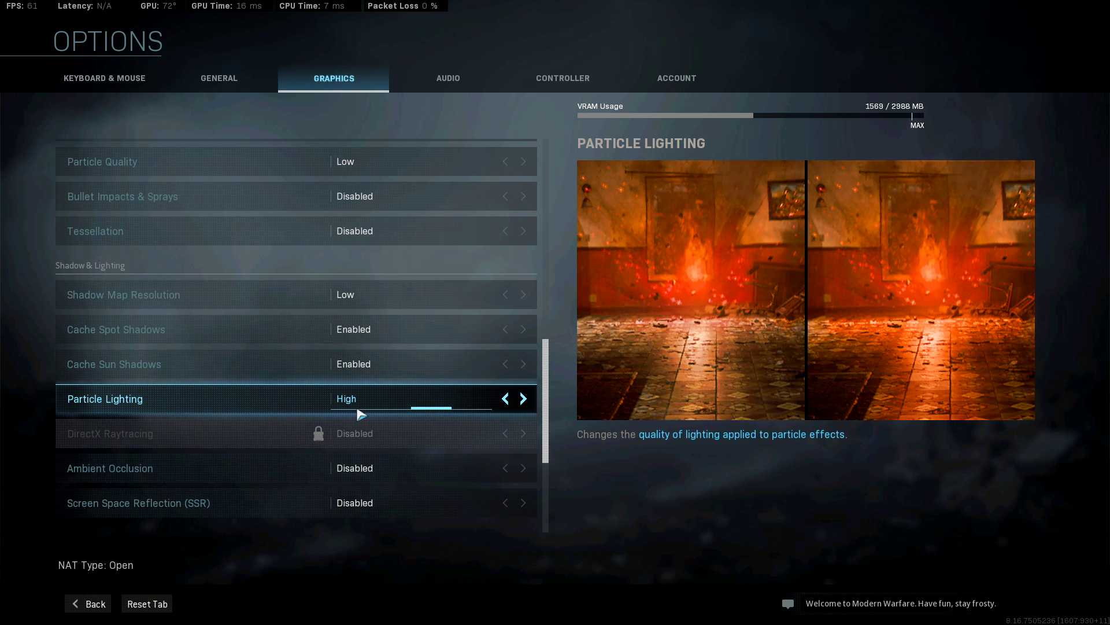
scroll(347, 417, down, 6)
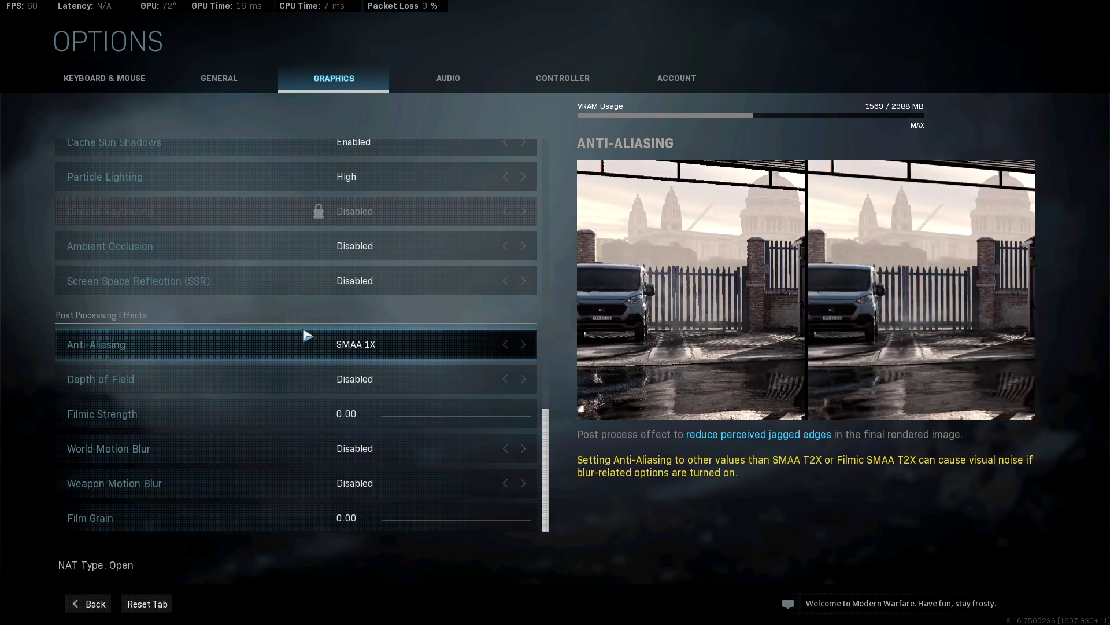
scroll(308, 335, up, 15)
scroll(327, 332, up, 6)
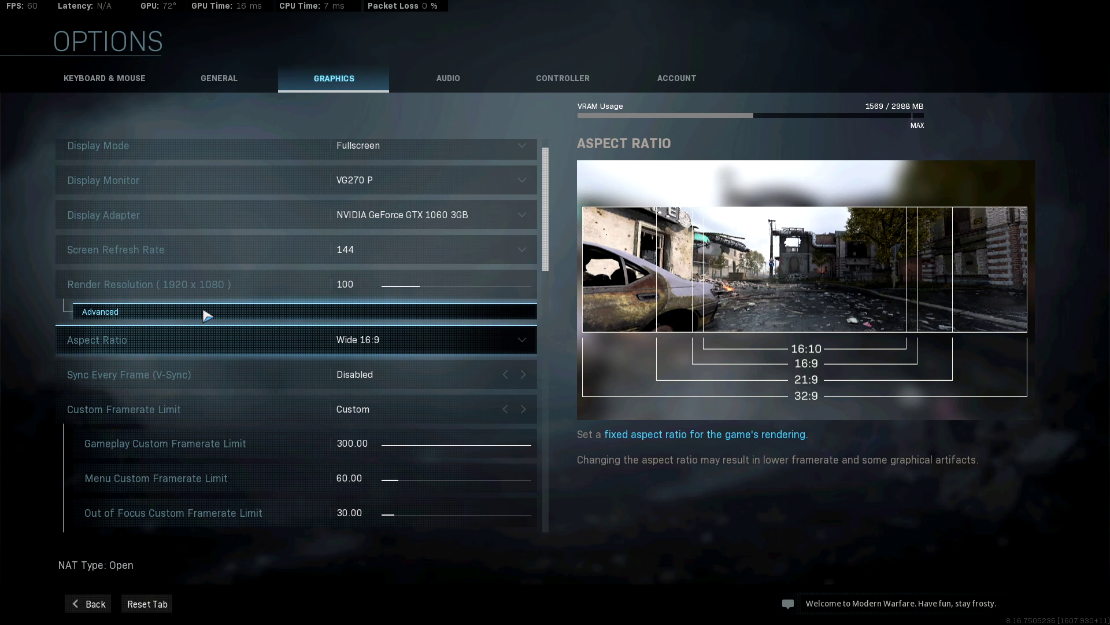
click(203, 313)
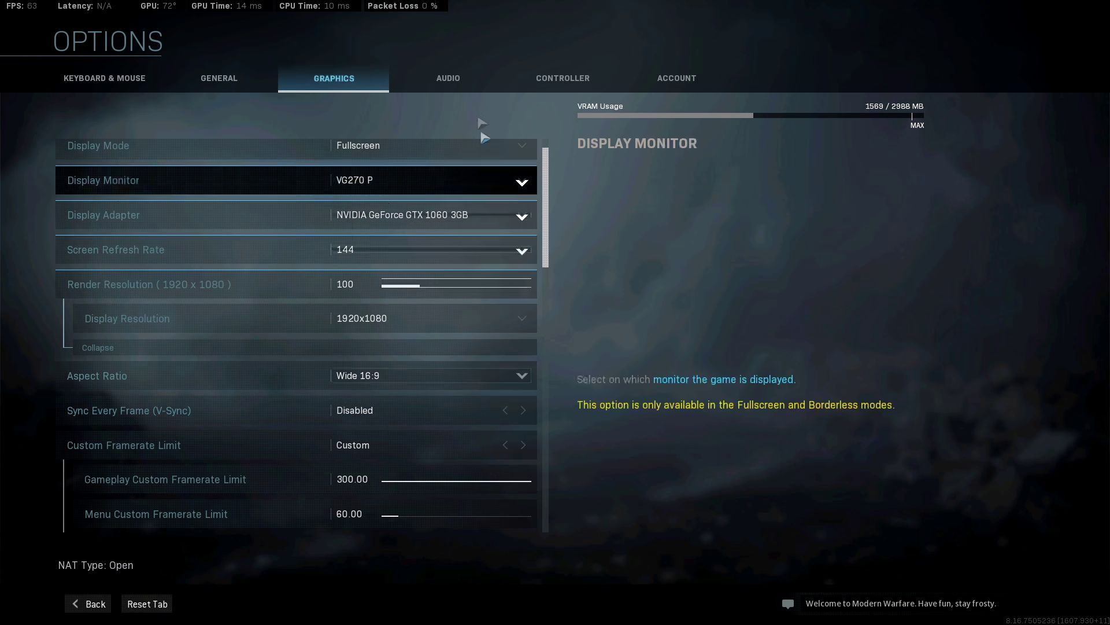
After confirming 1920x1080 display resolution, back out to the play menu and reopen Graphics options.
key(Escape)
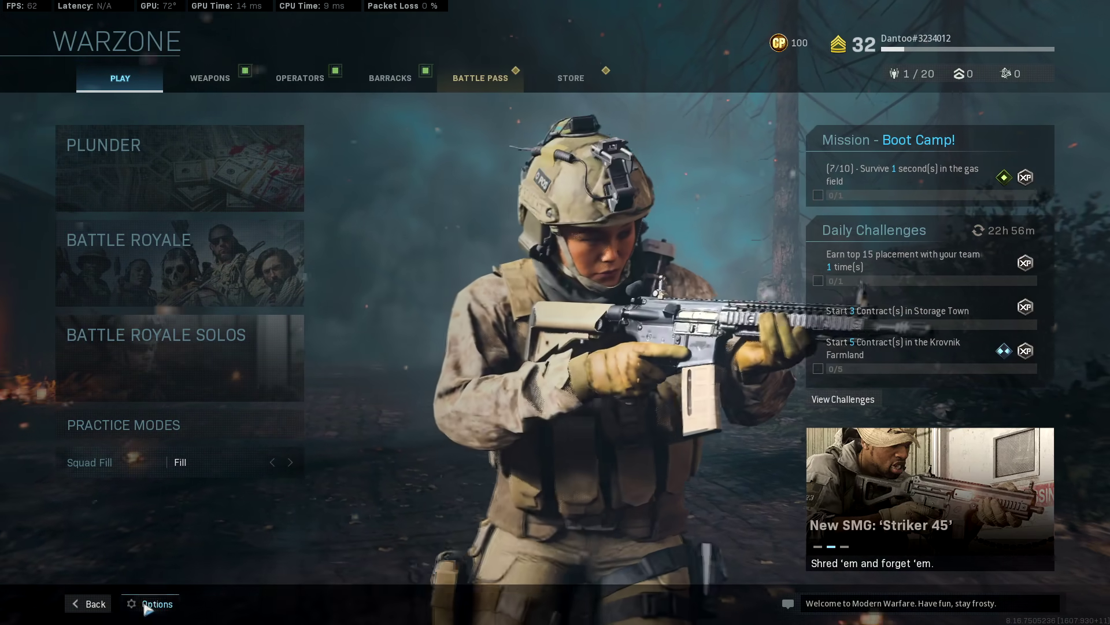
click(150, 603)
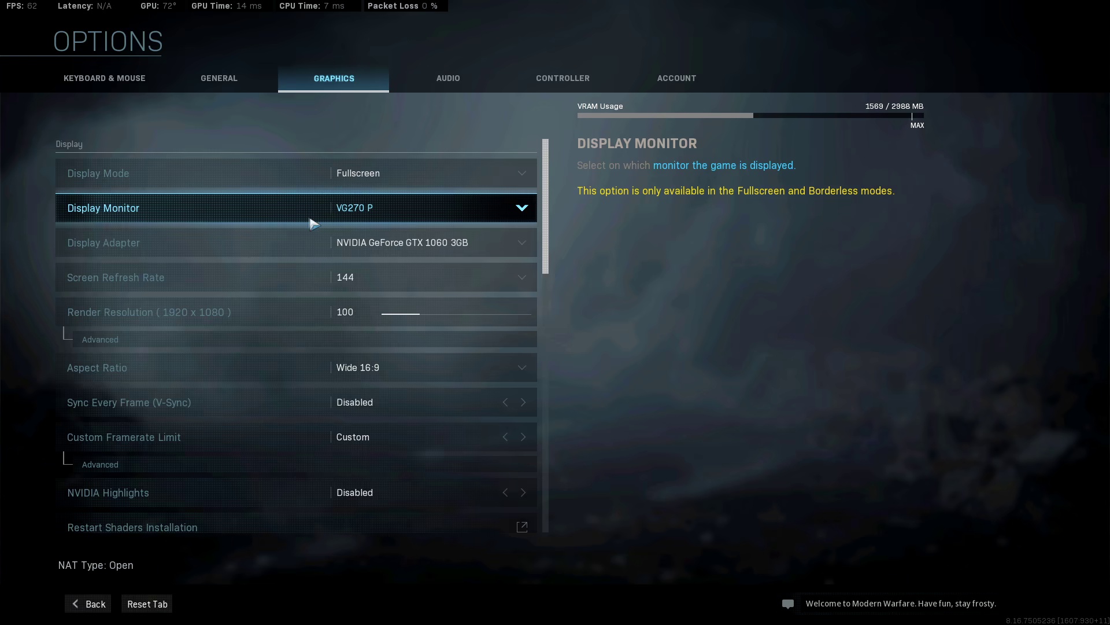
Back out of Options and quit Warzone to the desktop.
key(Escape)
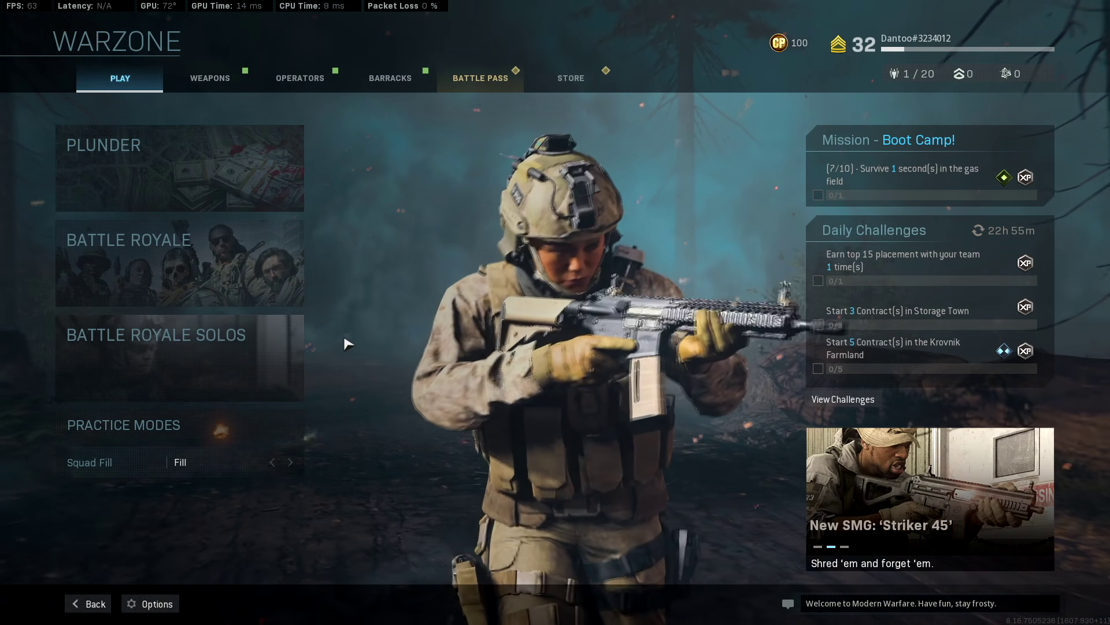
key(Escape)
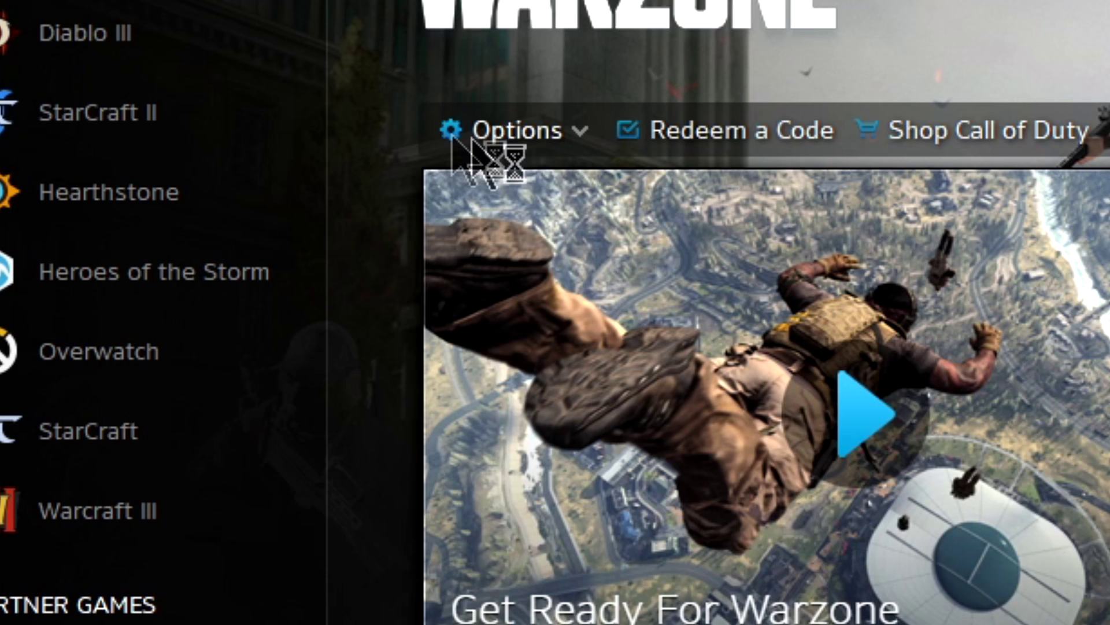
Run Scan and Repair on Call of Duty: MW in Battle.net, then close the launcher.
click(509, 134)
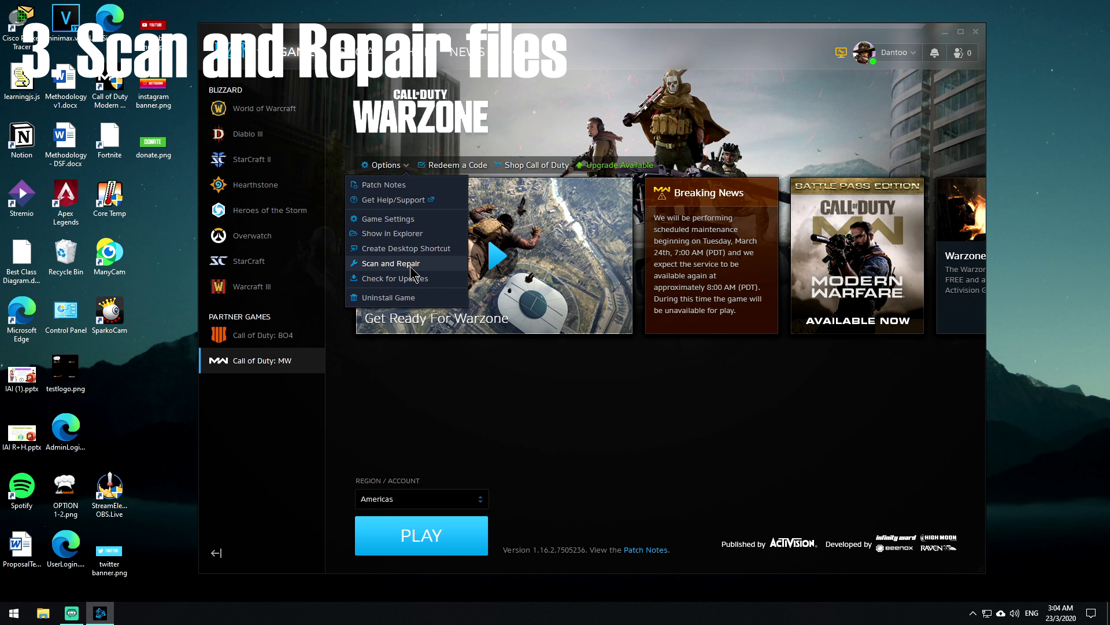
click(479, 411)
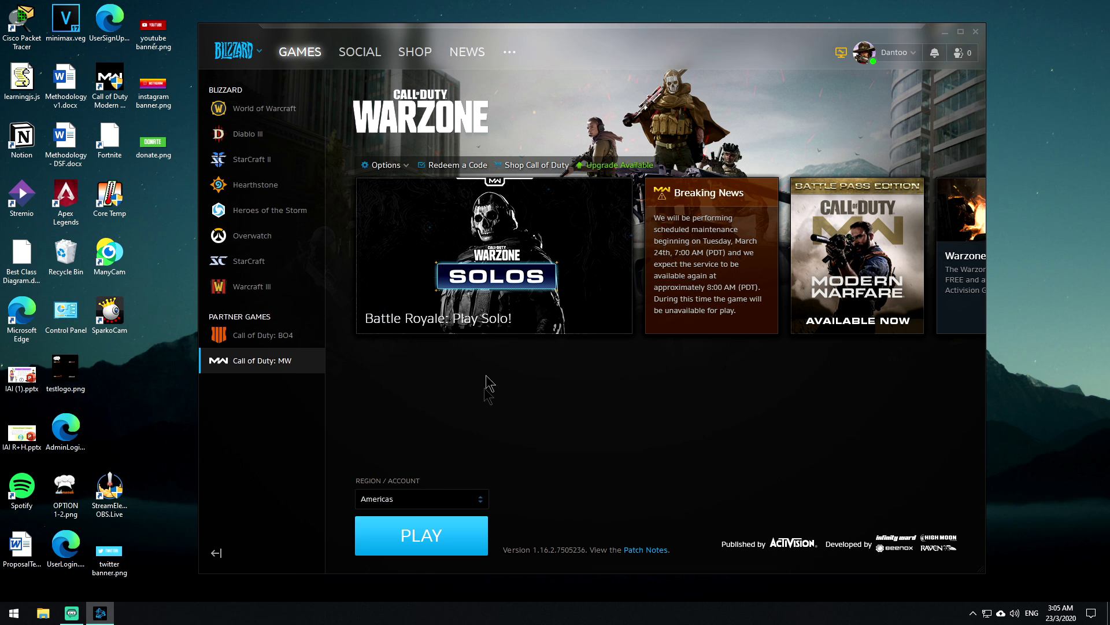
click(384, 167)
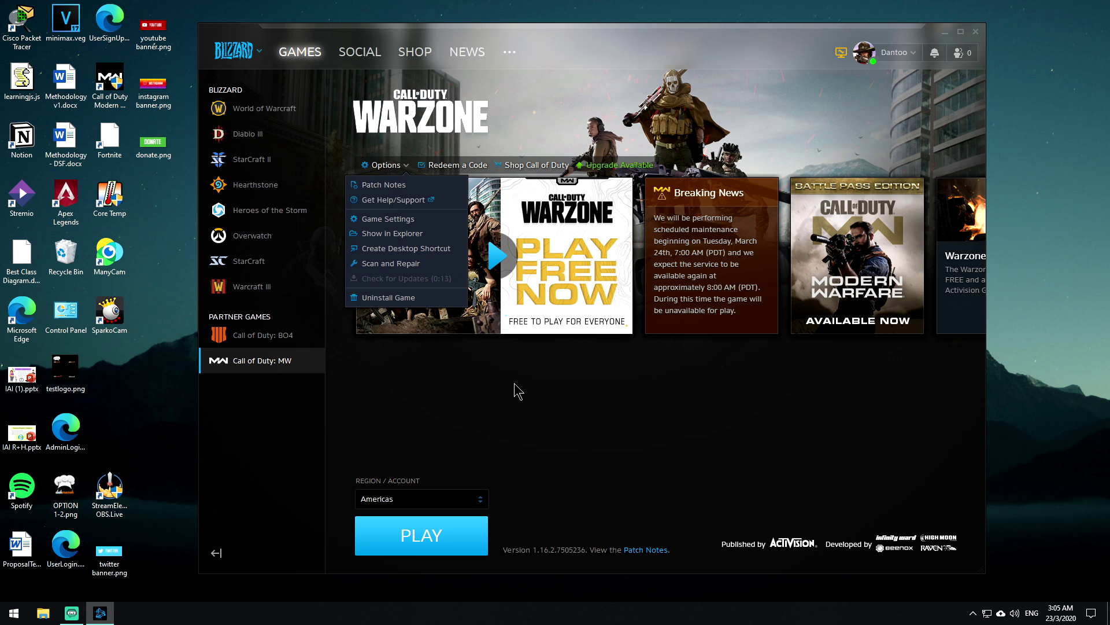
click(514, 382)
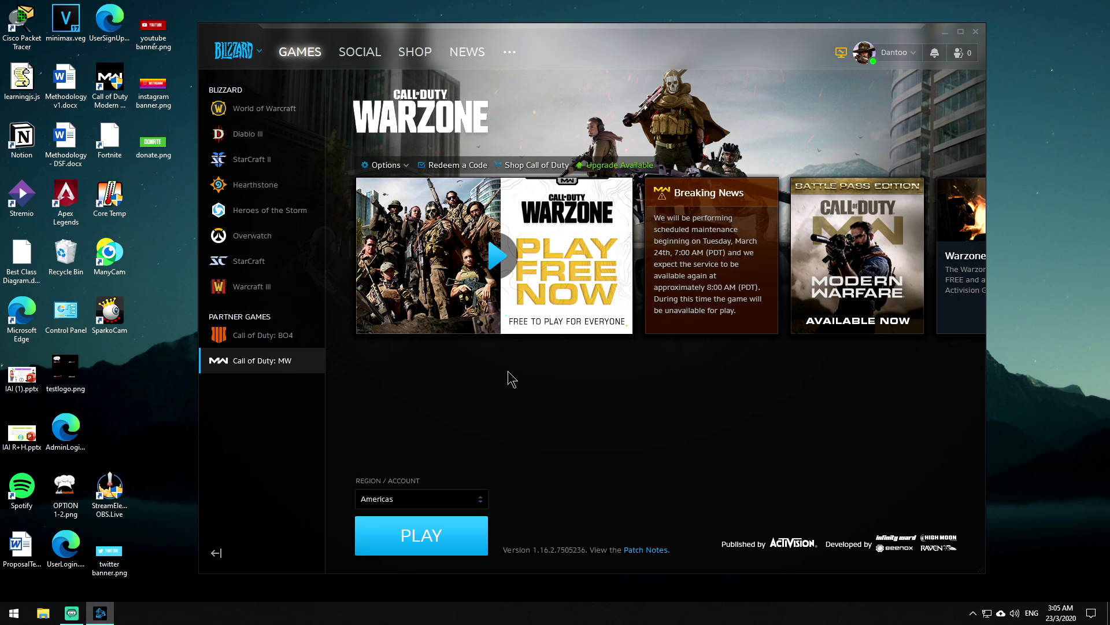
click(977, 32)
Search 'display' from Start to open Display settings and maximize the window.
key(super)
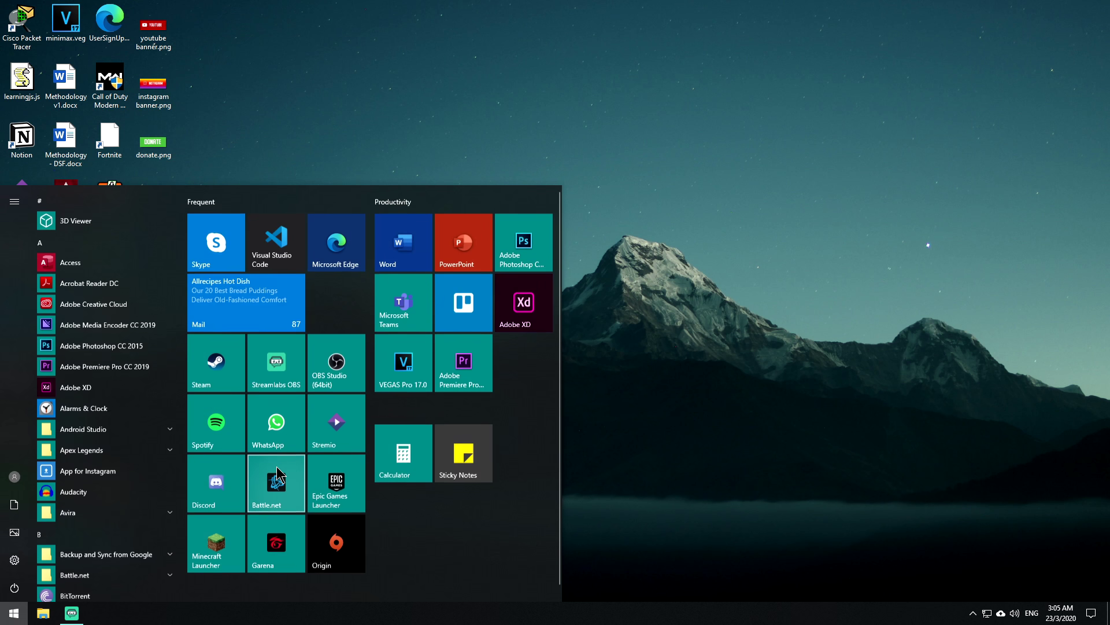
text(display)
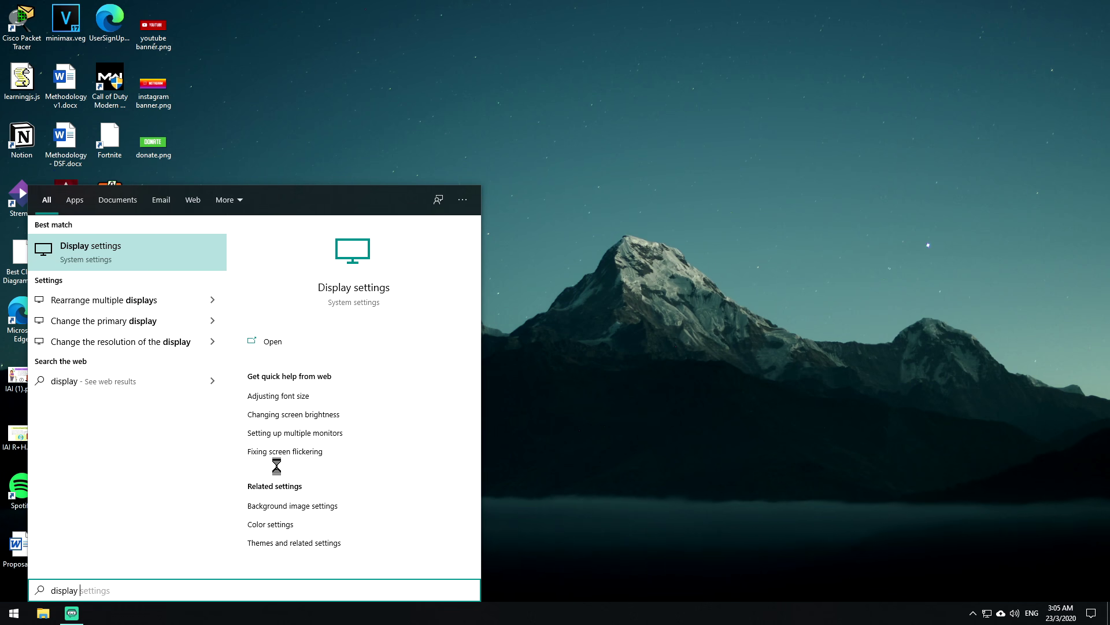
key(Return)
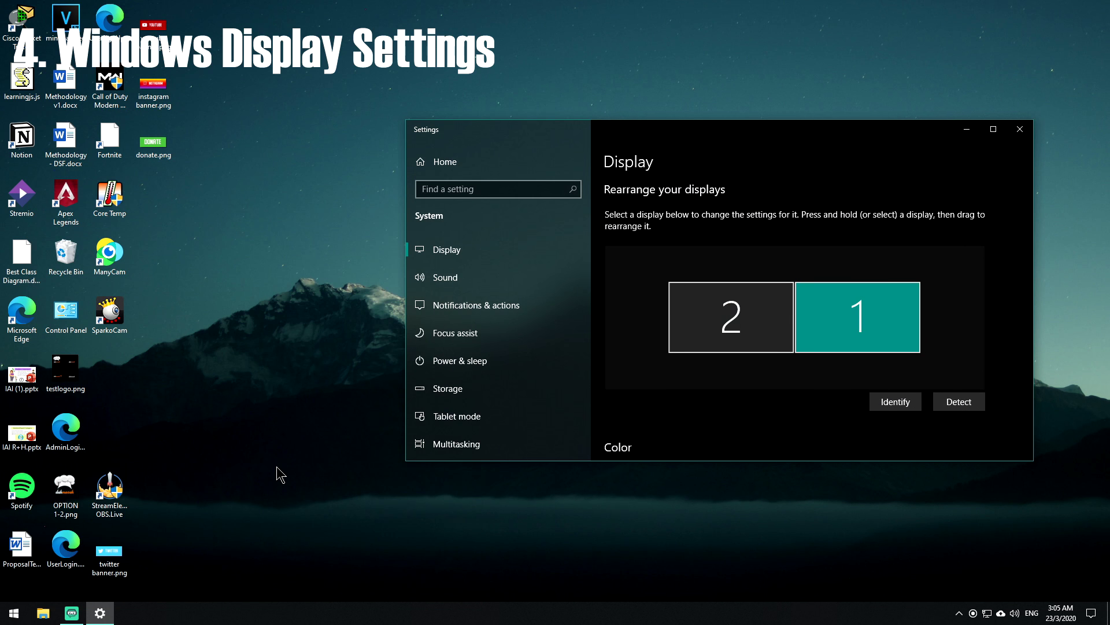
double_click(727, 131)
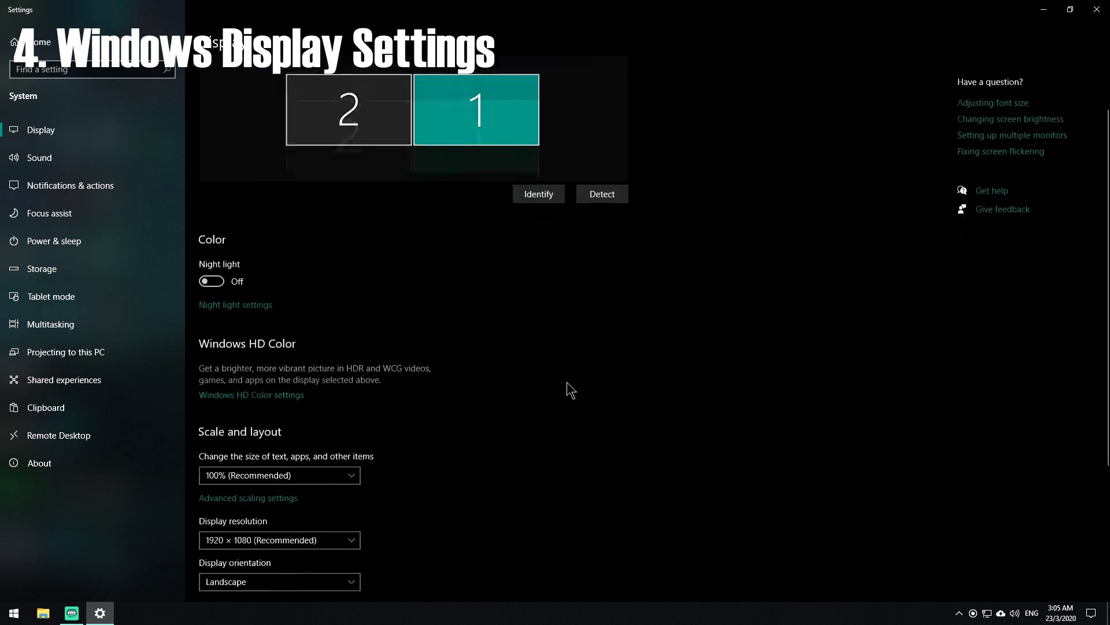
scroll(567, 383, down, 4)
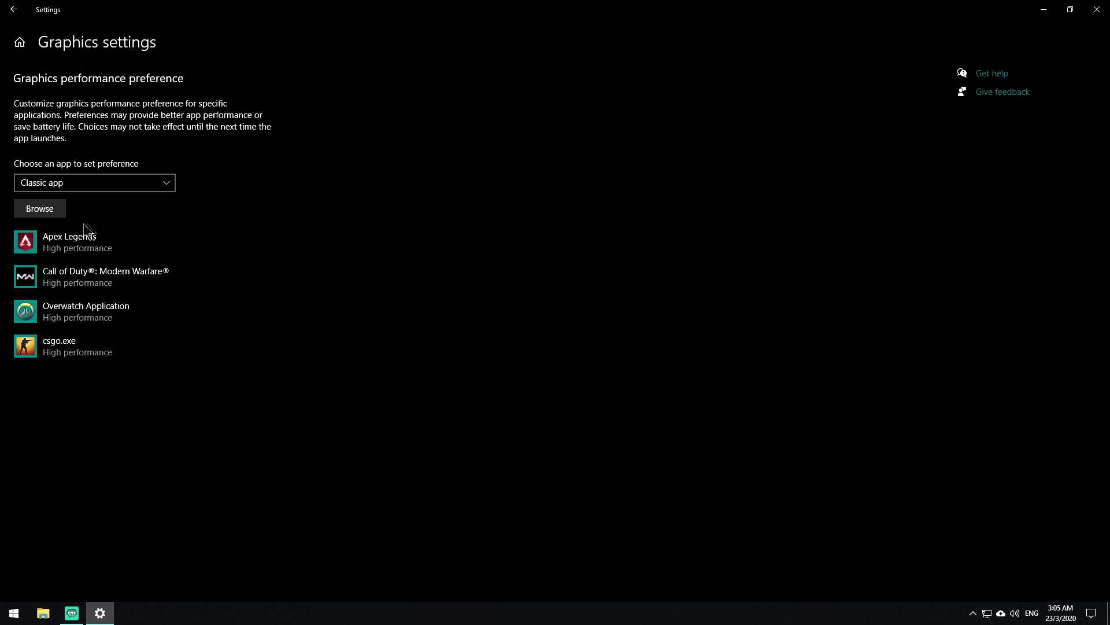
Browse Local Disk (D:) to the Call of Duty Modern Warfare folder and add ModernWarfare.exe.
click(37, 208)
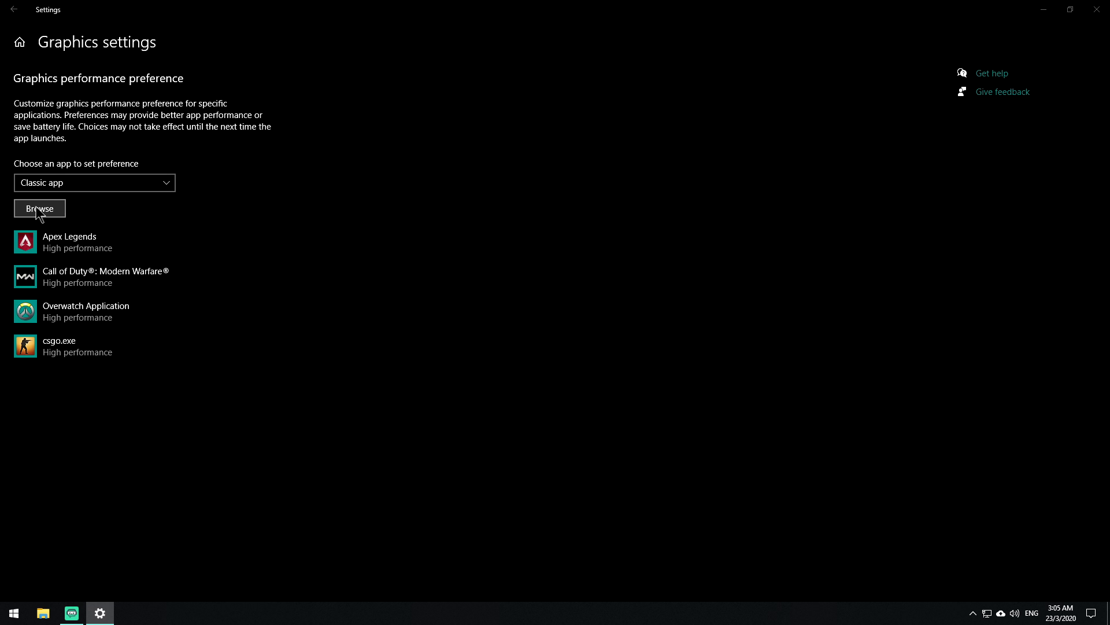
click(203, 28)
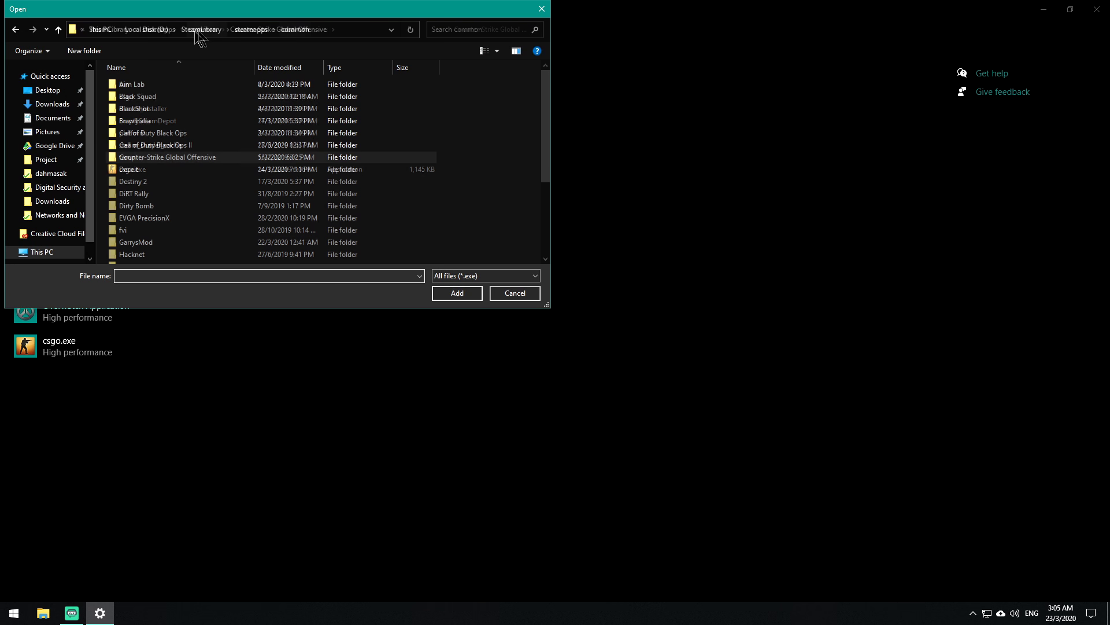
scroll(439, 373, down, 3)
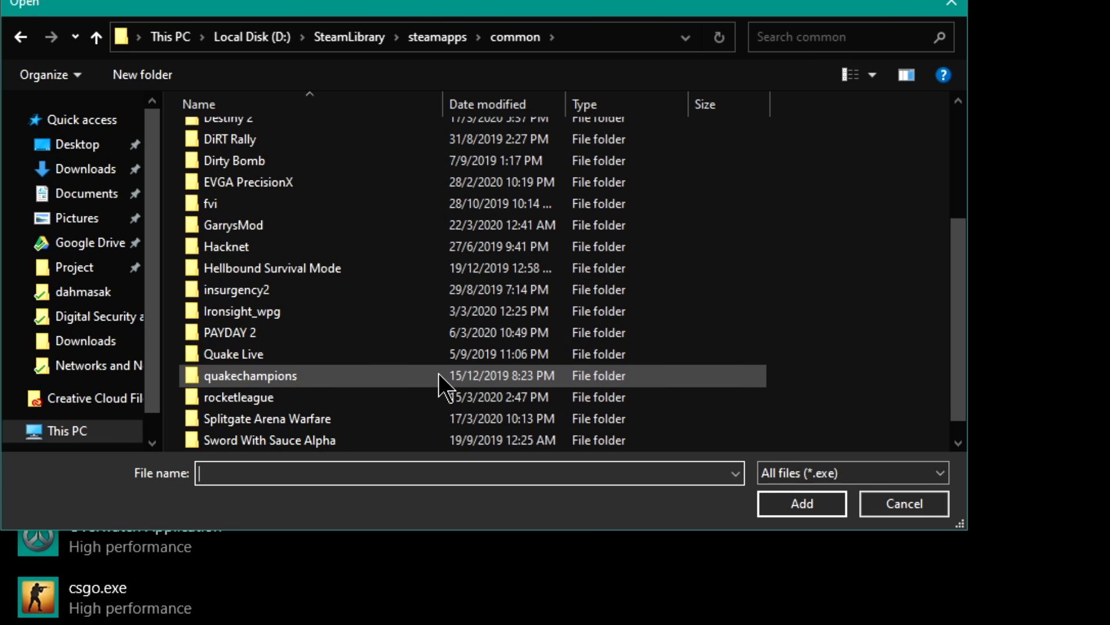
click(324, 37)
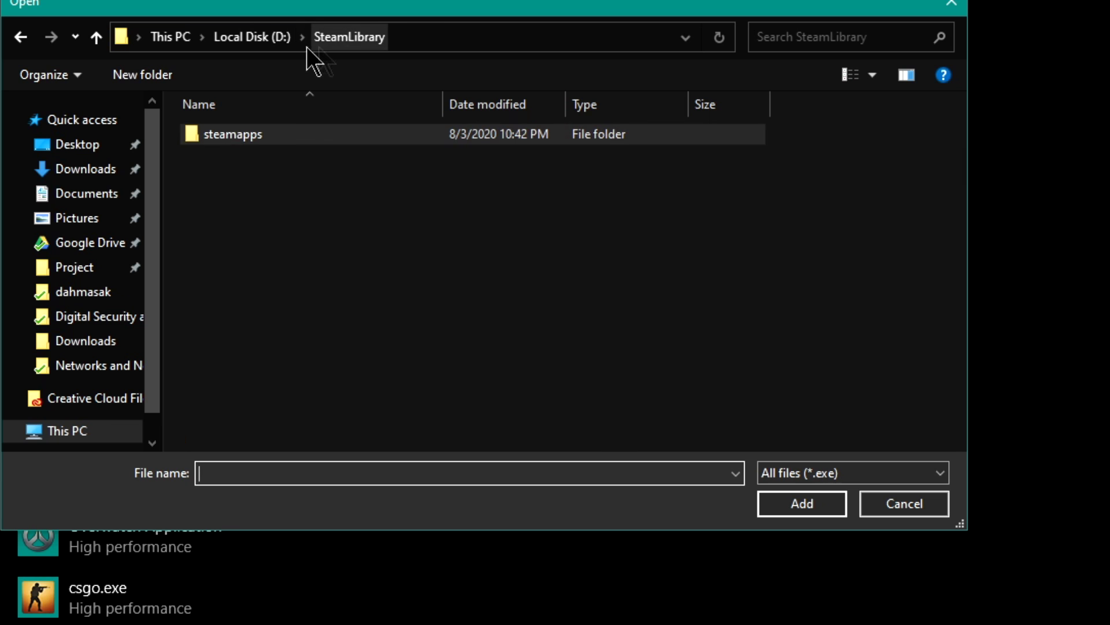
click(252, 37)
scroll(348, 286, down, 2)
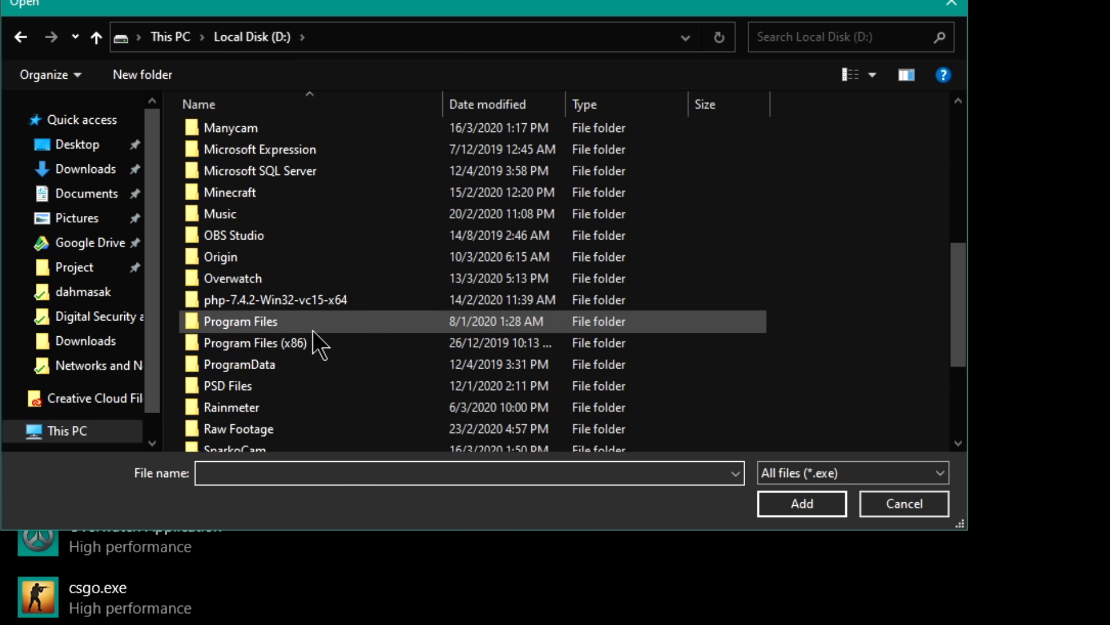
scroll(312, 331, up, 10)
double_click(245, 199)
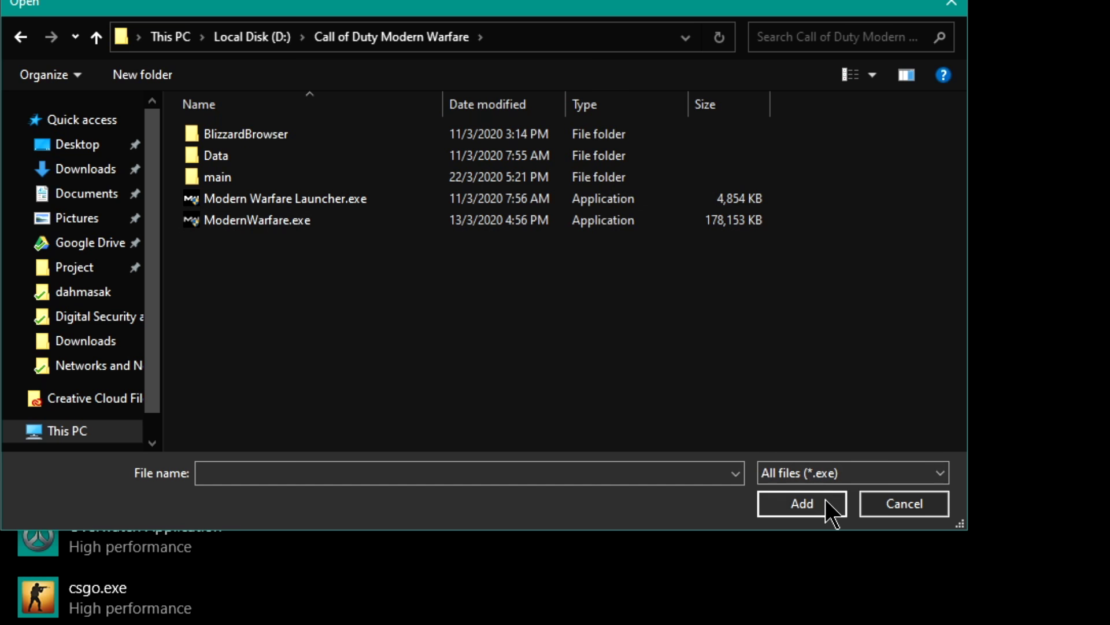
click(911, 504)
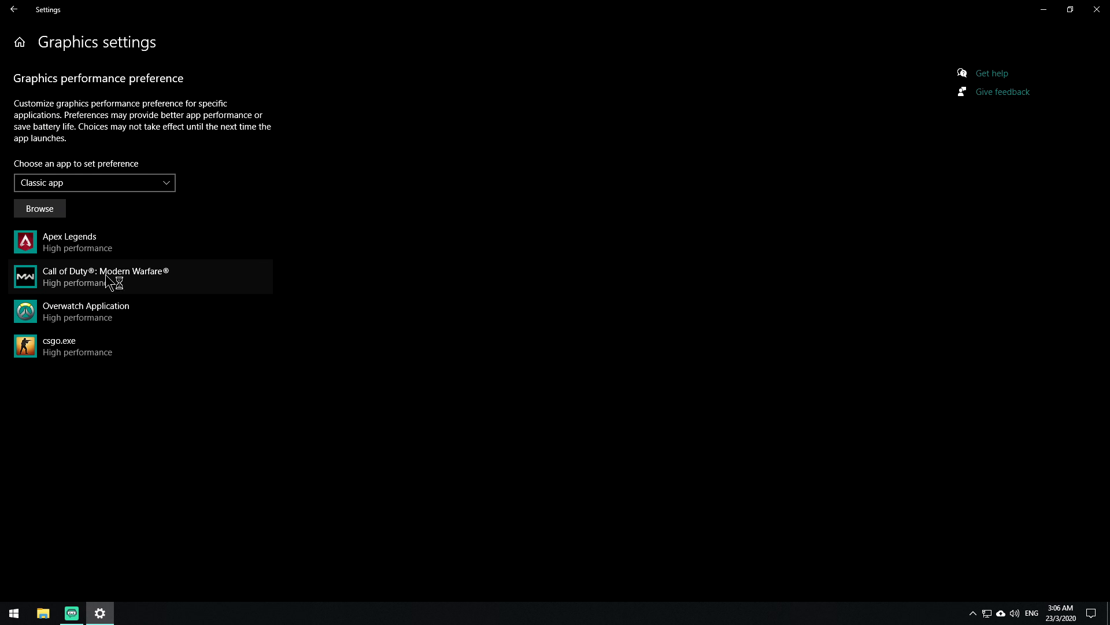
Save Modern Warfare's graphics preference as High performance and return to Display settings.
click(89, 285)
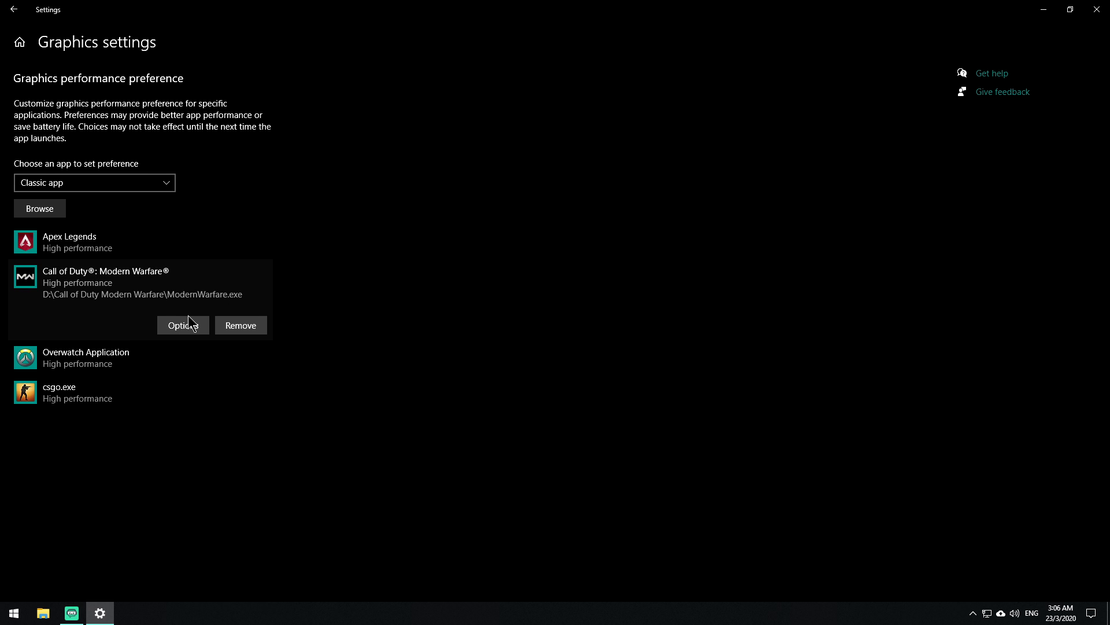
click(166, 325)
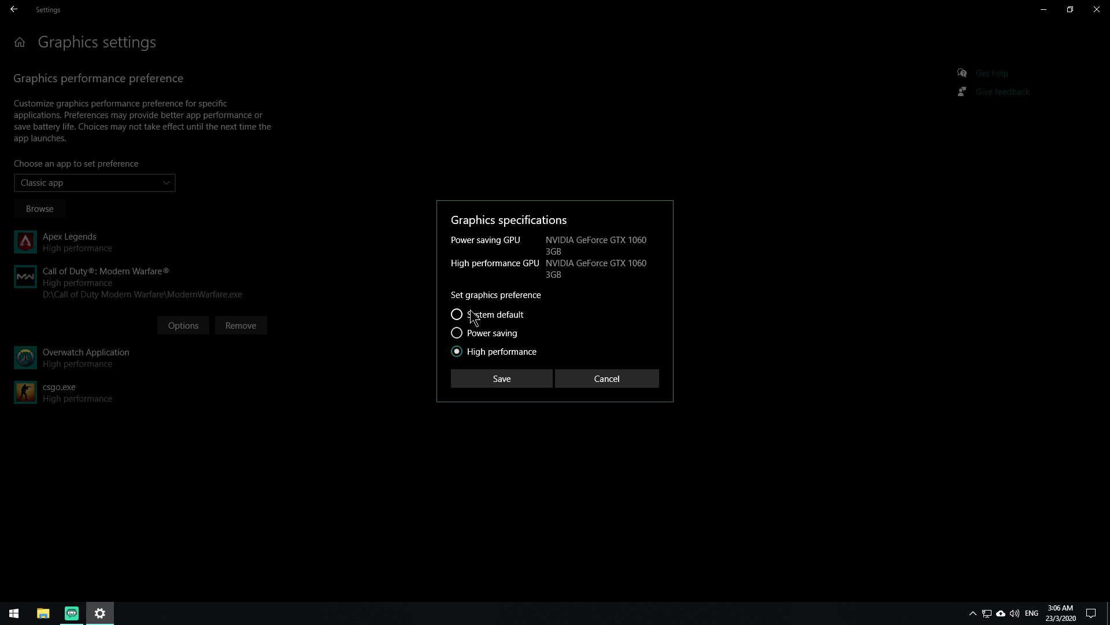
click(457, 314)
click(511, 379)
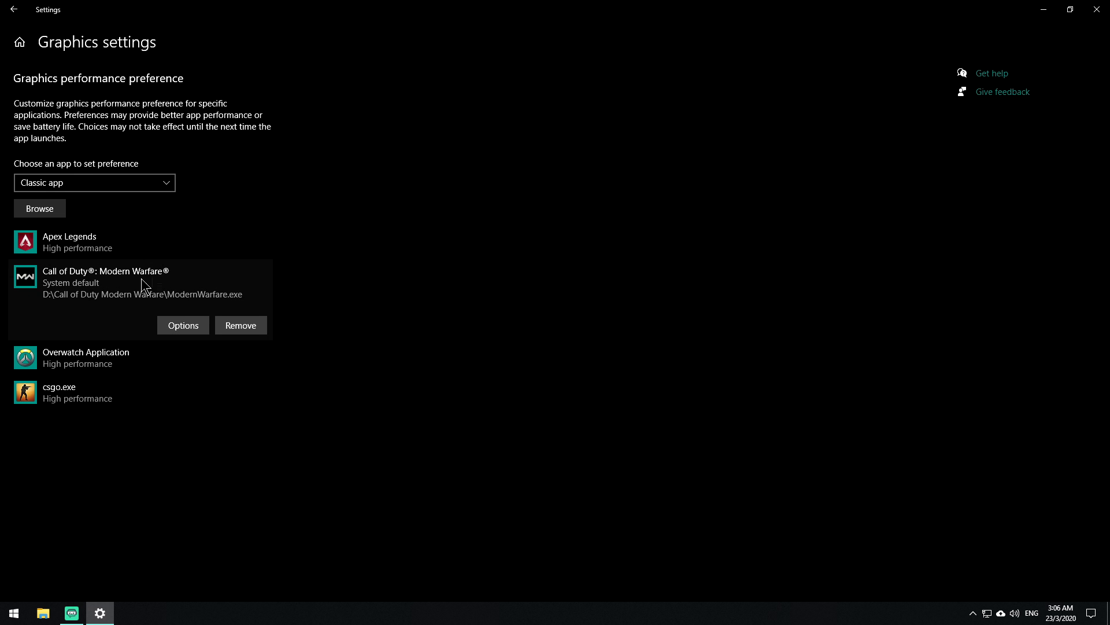
click(178, 327)
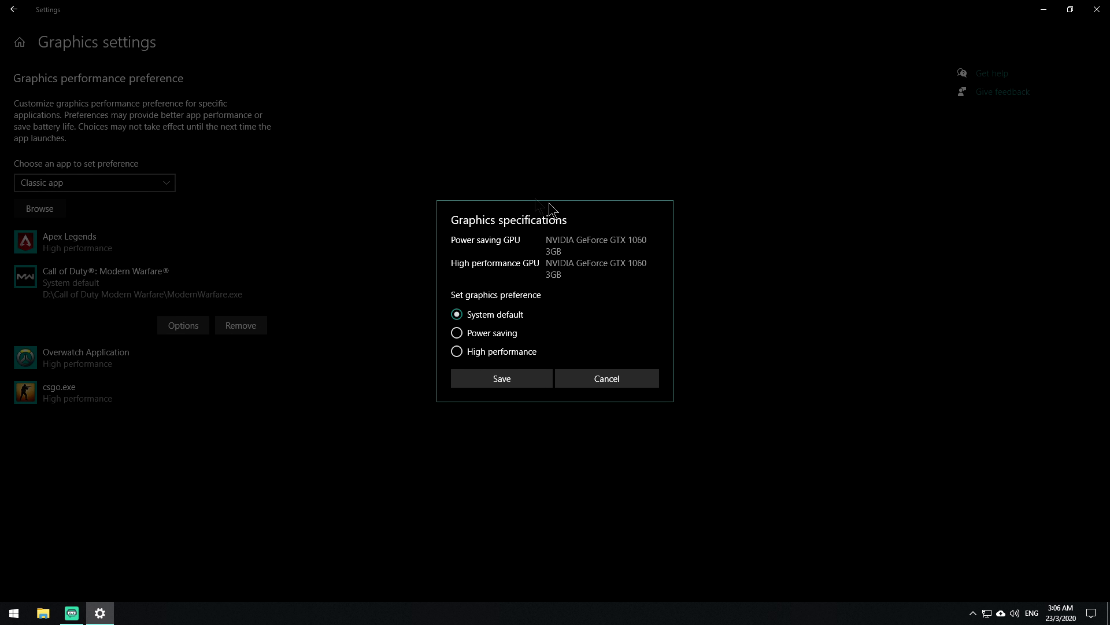
click(483, 351)
click(530, 375)
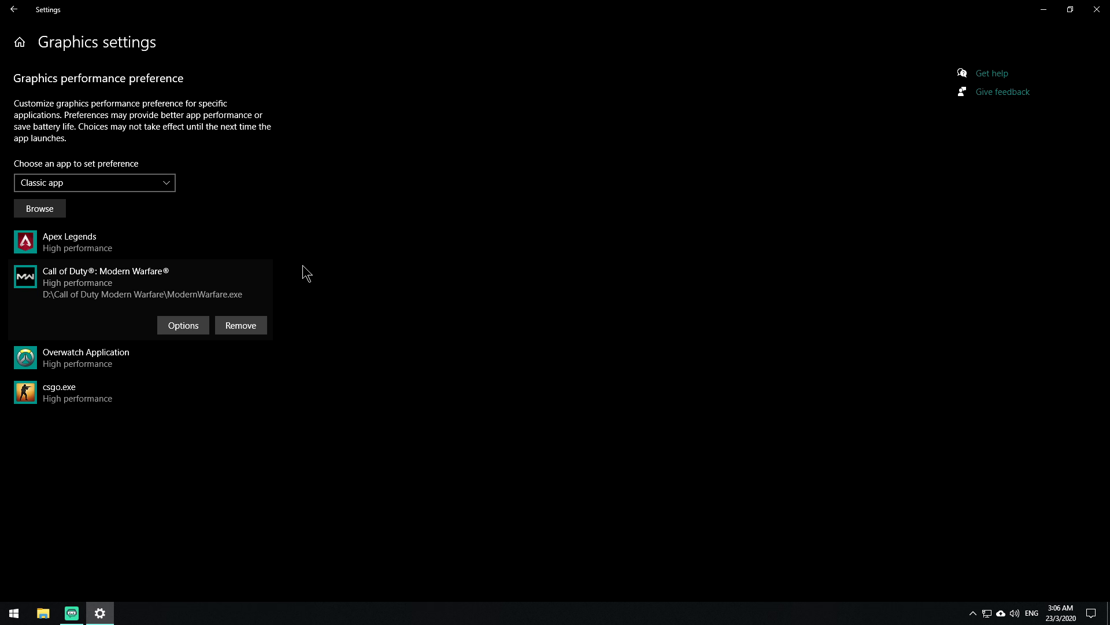
click(13, 9)
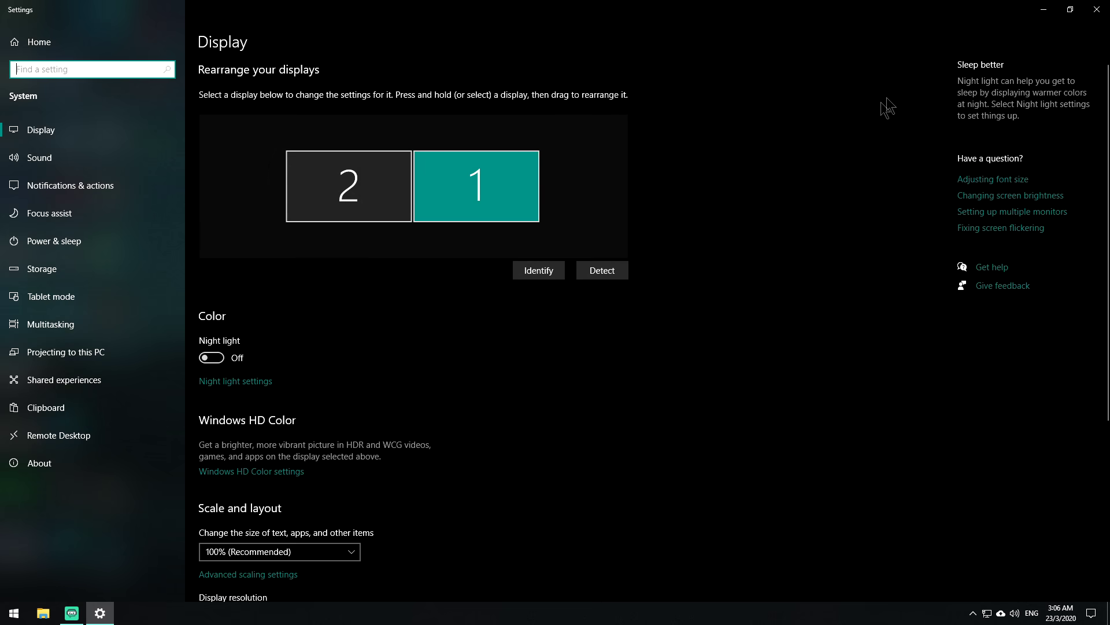
Search Windows Update settings and view About: Windows 10 Home 1909, i7-8700, 8 GB RAM.
click(1097, 9)
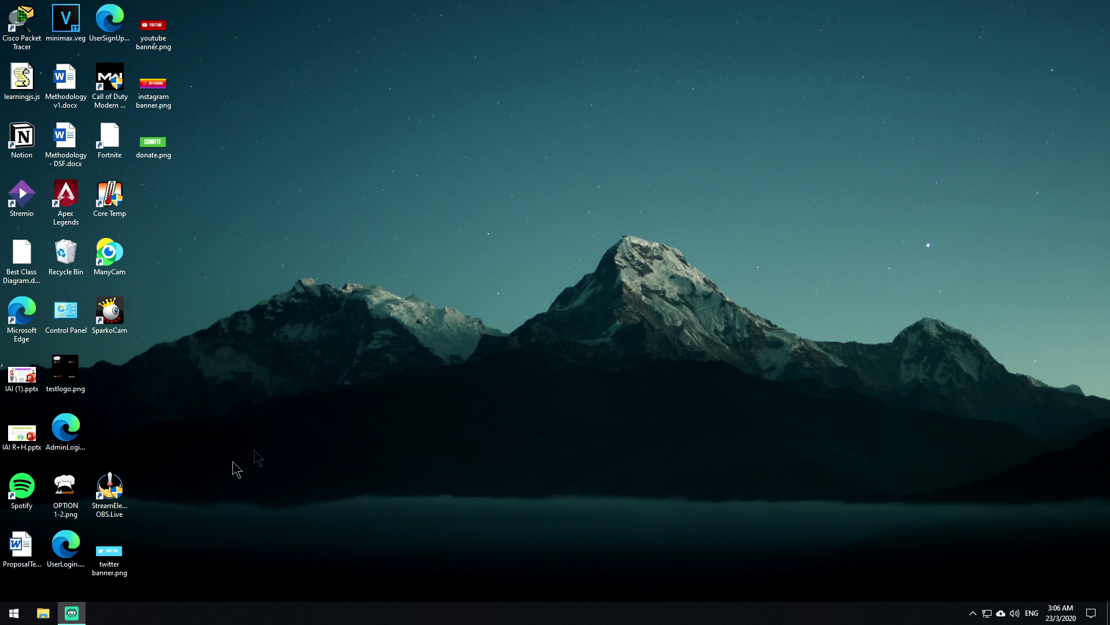
click(14, 613)
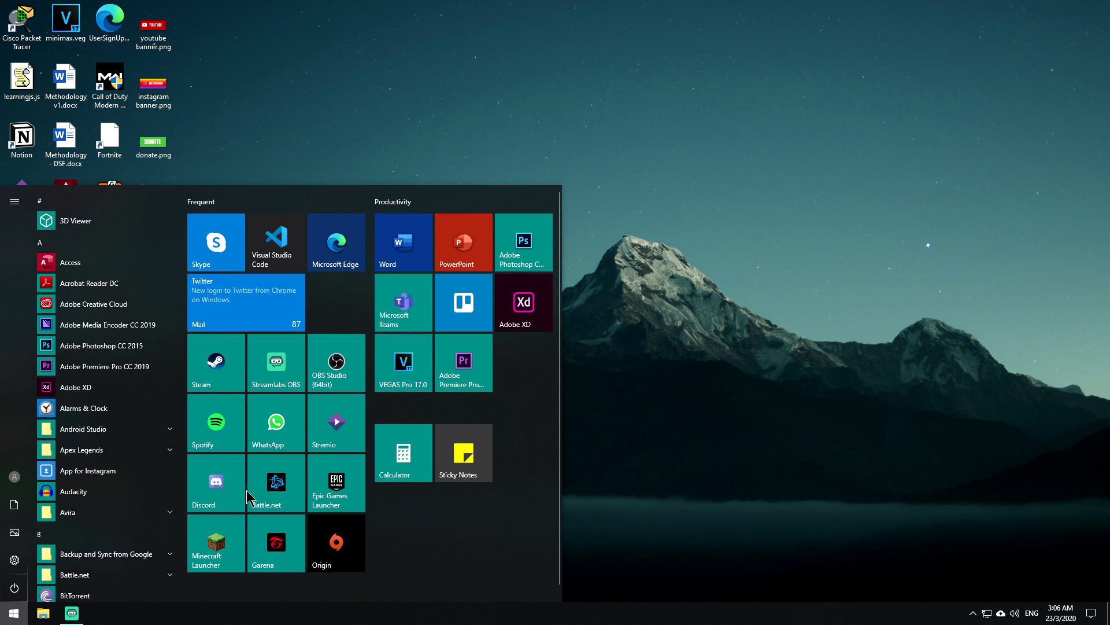
text(windows uda)
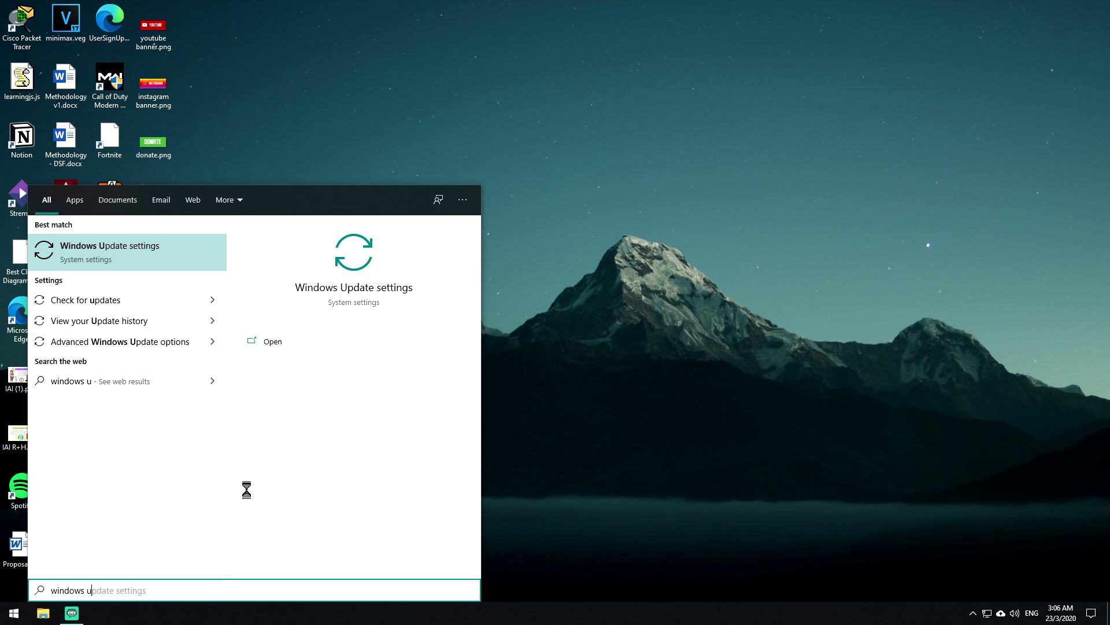
key(BackSpace)
key(BackSpace)
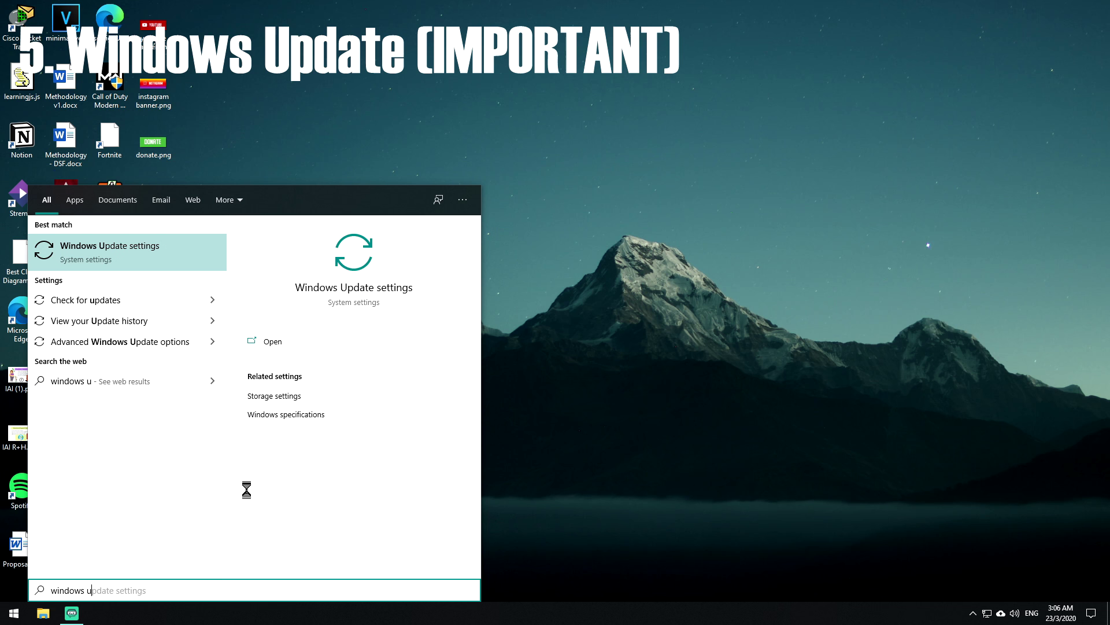
key(Return)
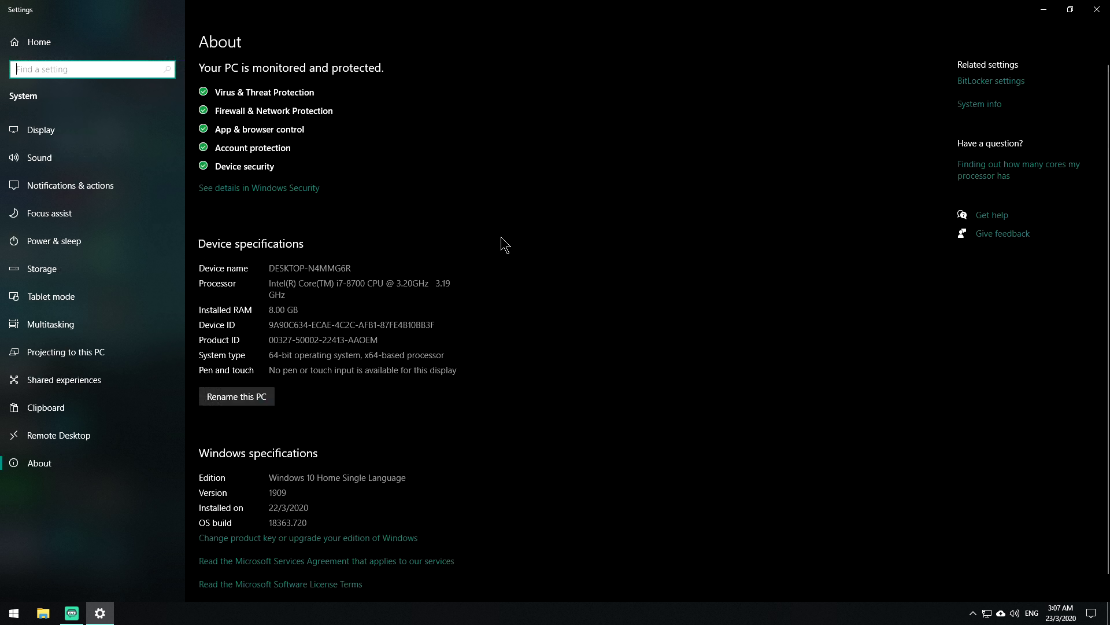
scroll(632, 351, down, 1)
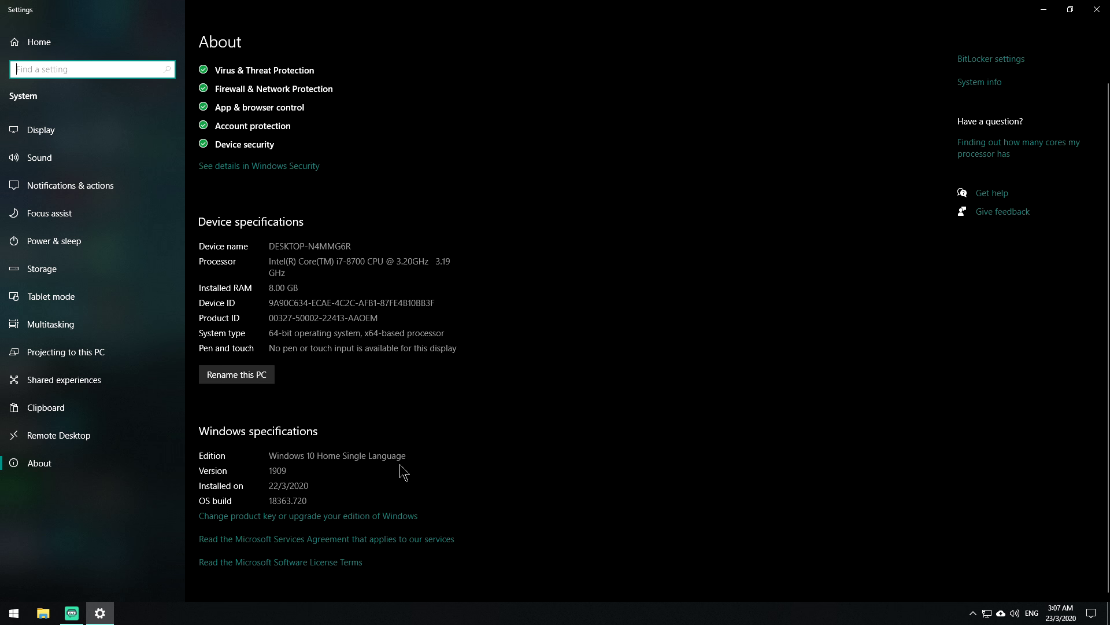
click(282, 478)
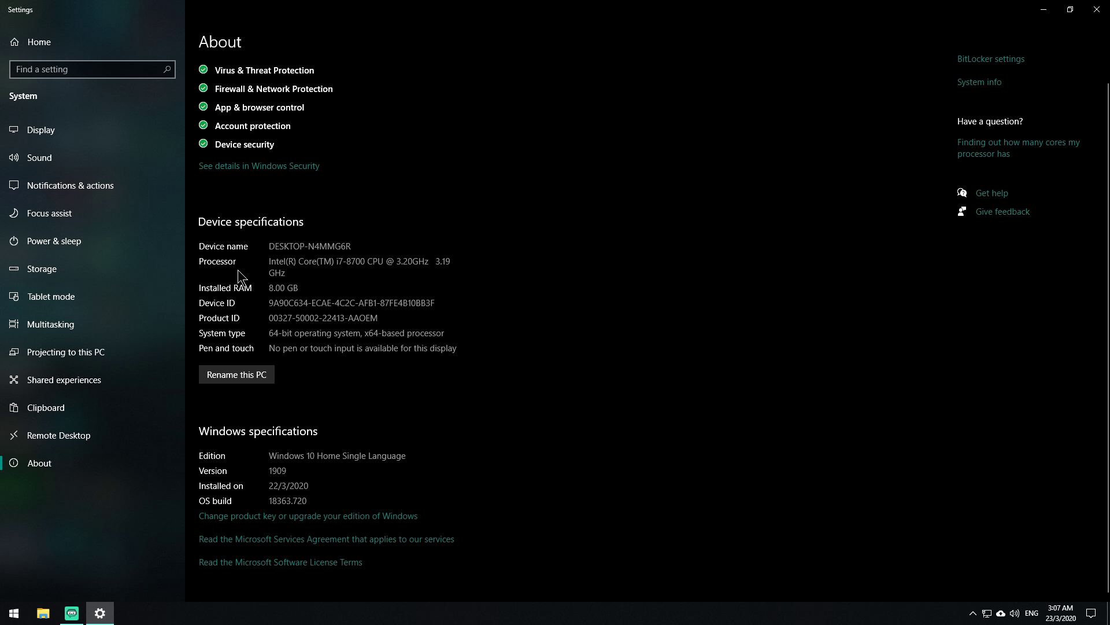
right_click(389, 299)
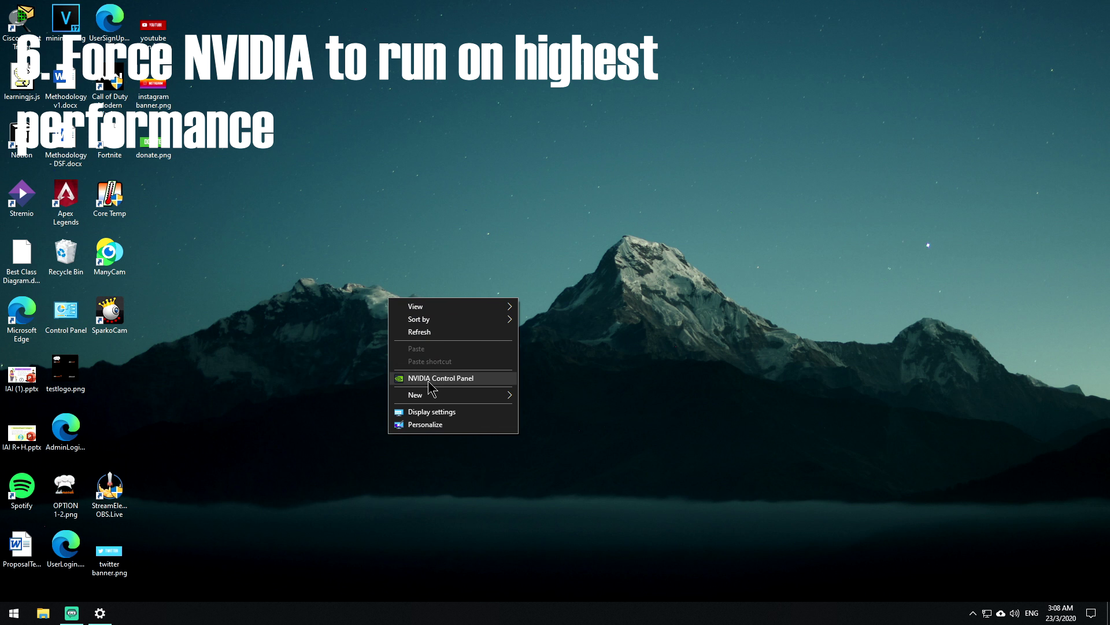
In NVIDIA Control Panel's image settings with preview, apply 'Let the 3D application decide'.
click(457, 379)
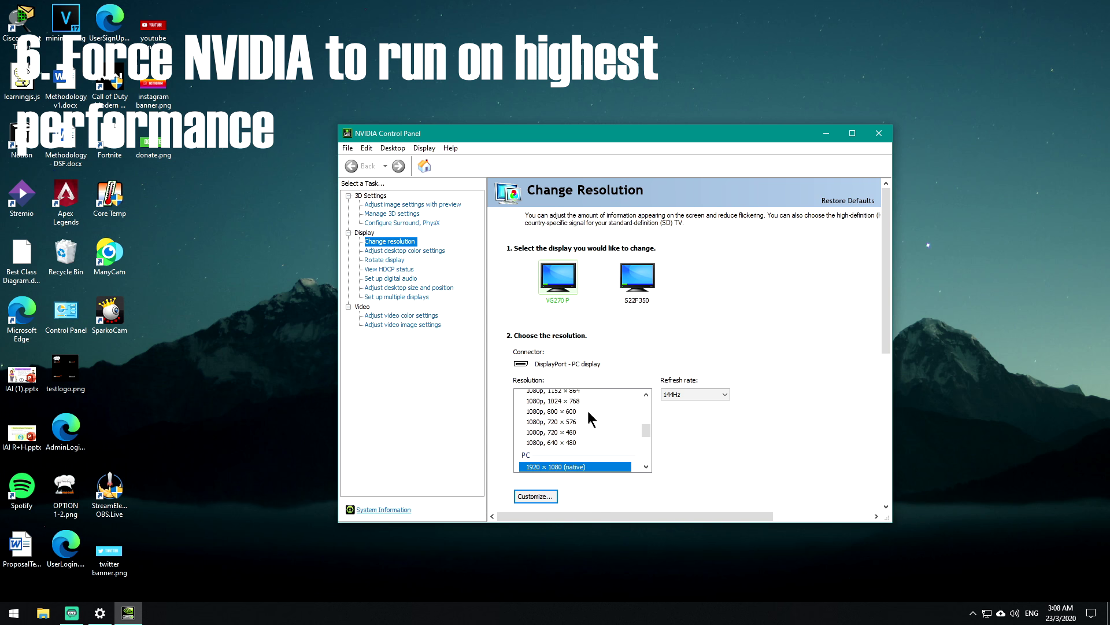
scroll(584, 414, up, 5)
scroll(581, 411, down, 3)
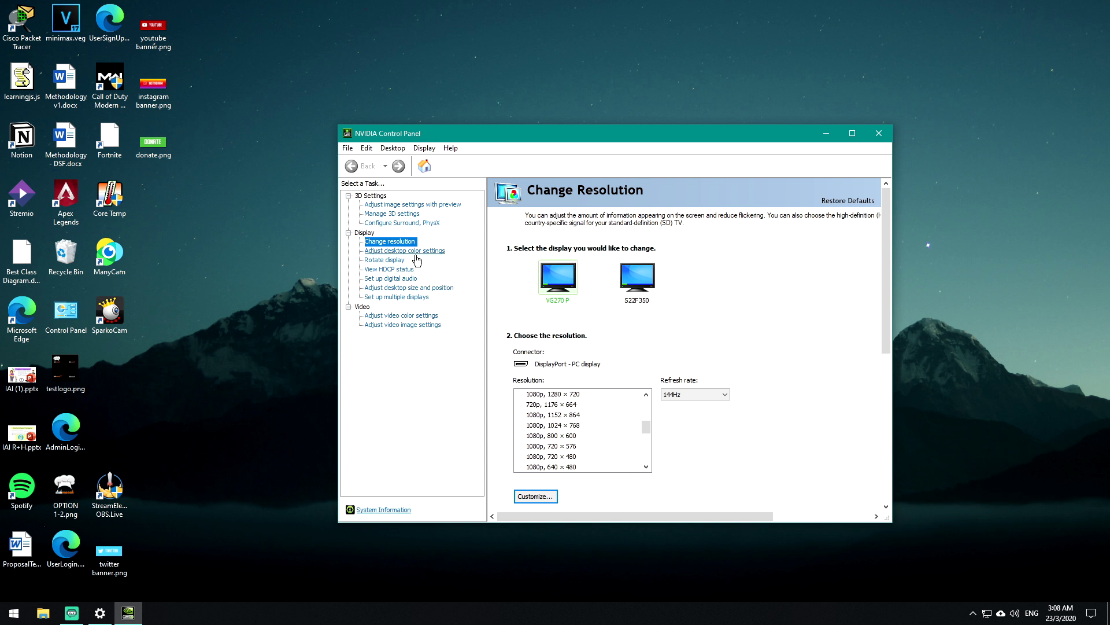
click(412, 204)
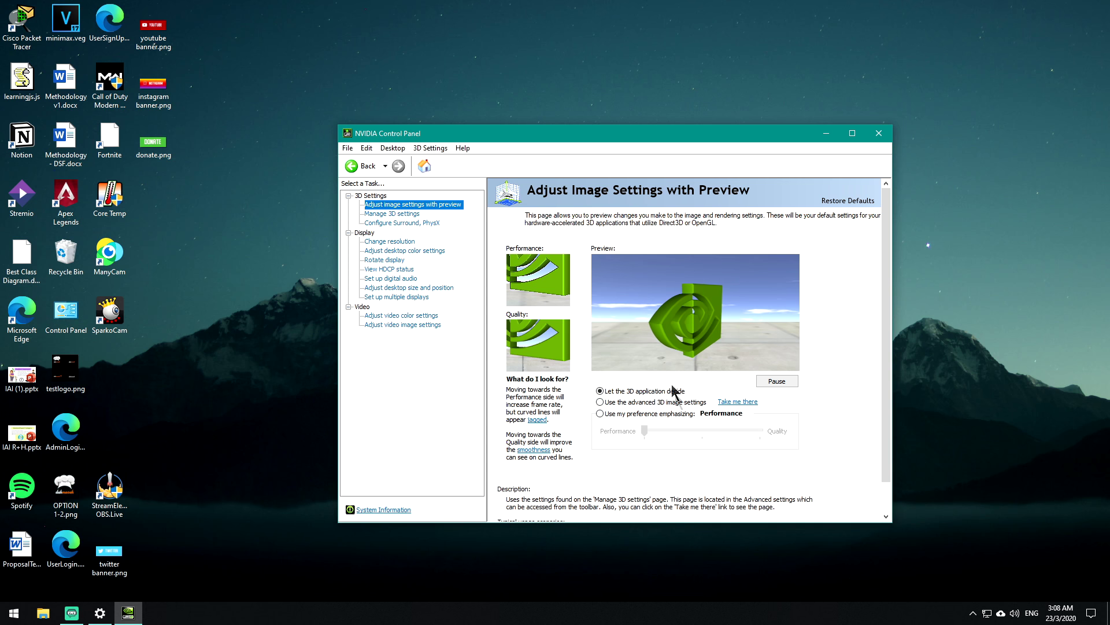
click(669, 414)
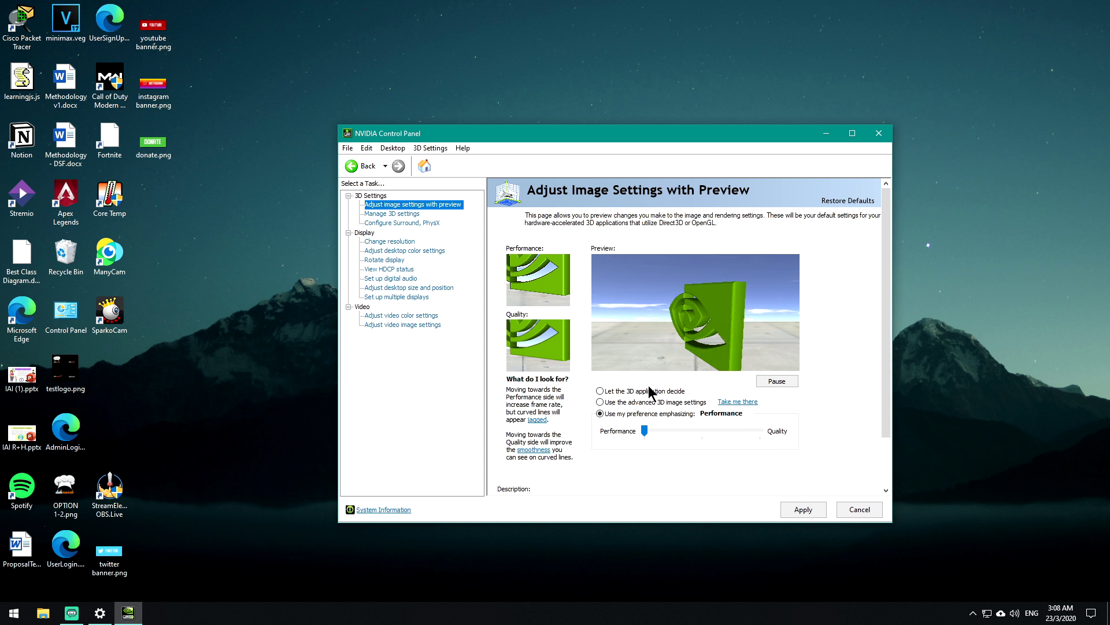
click(652, 394)
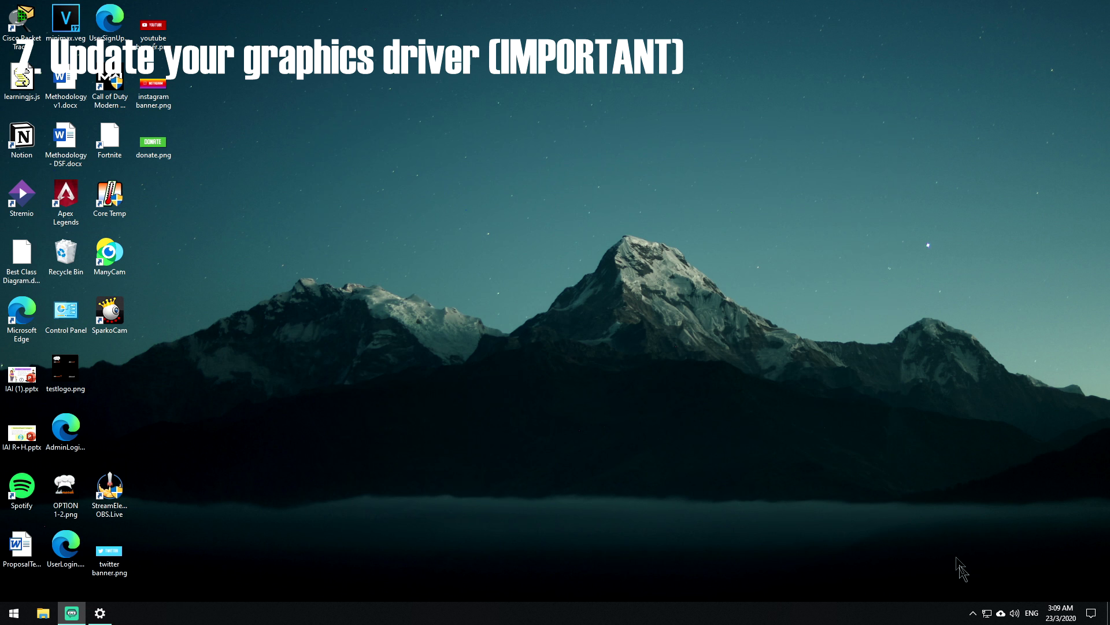
click(973, 613)
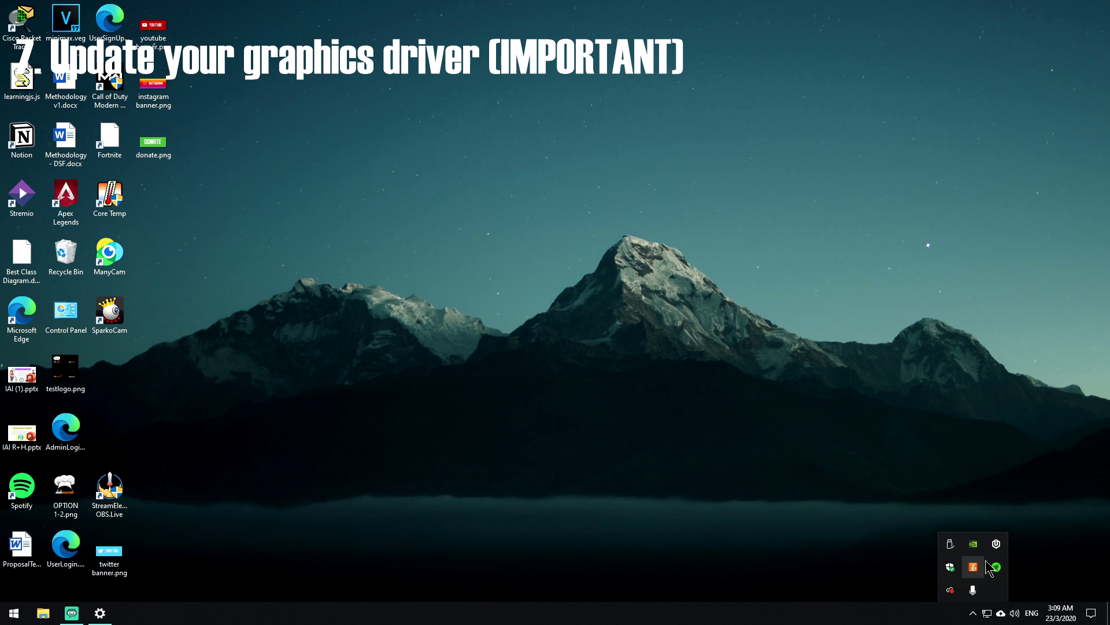
Check for driver updates in GeForce Experience, confirming 442.74 is latest, then close it.
right_click(973, 543)
click(1018, 564)
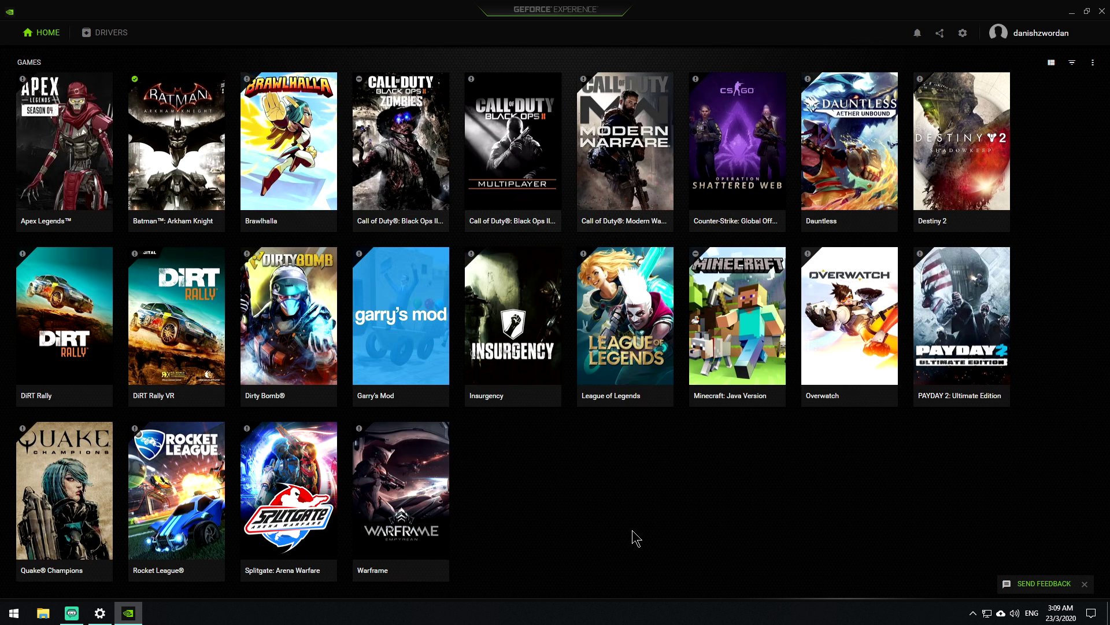
click(107, 42)
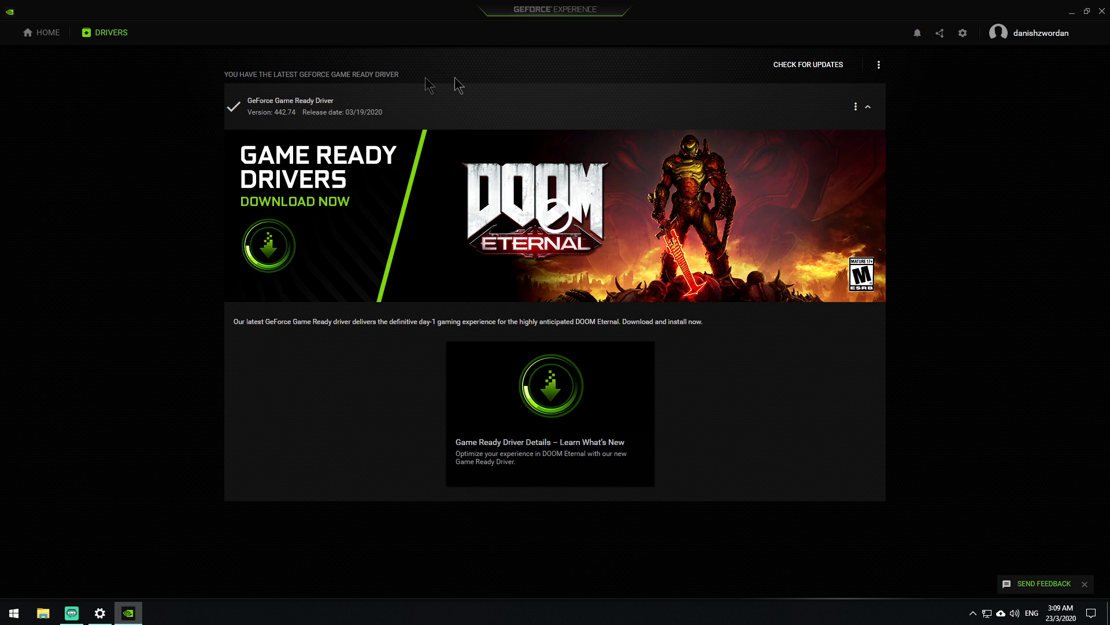
click(804, 67)
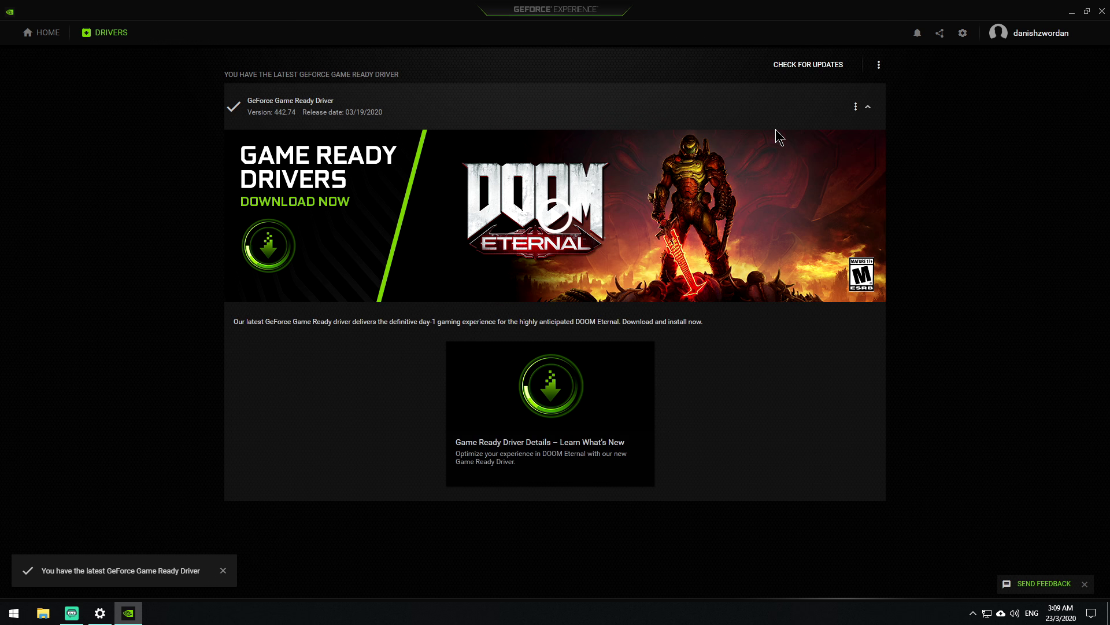
click(1101, 11)
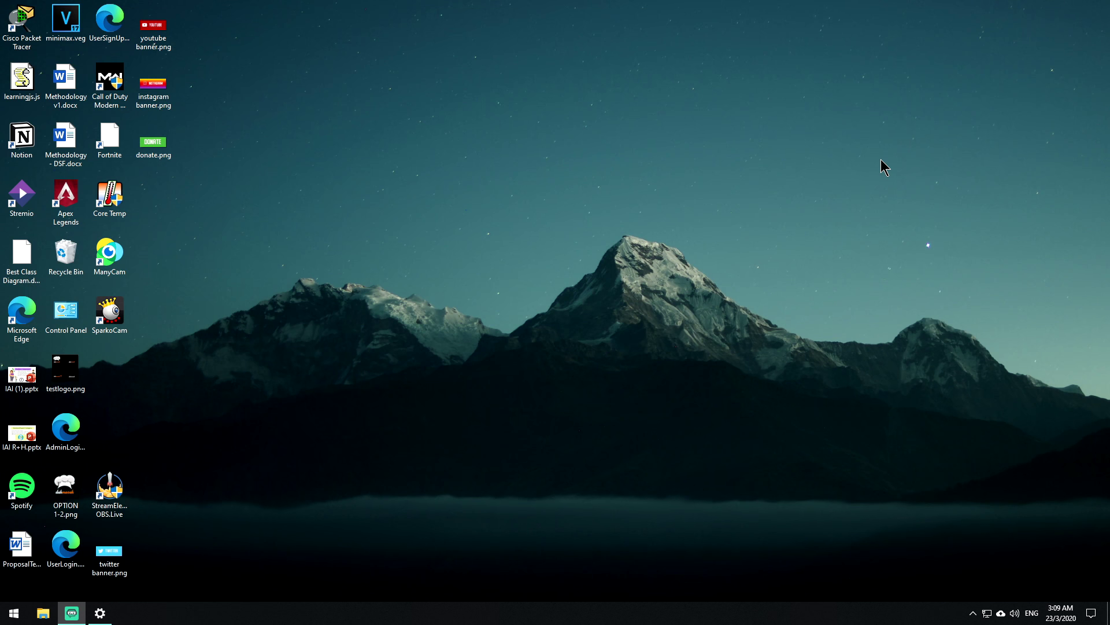